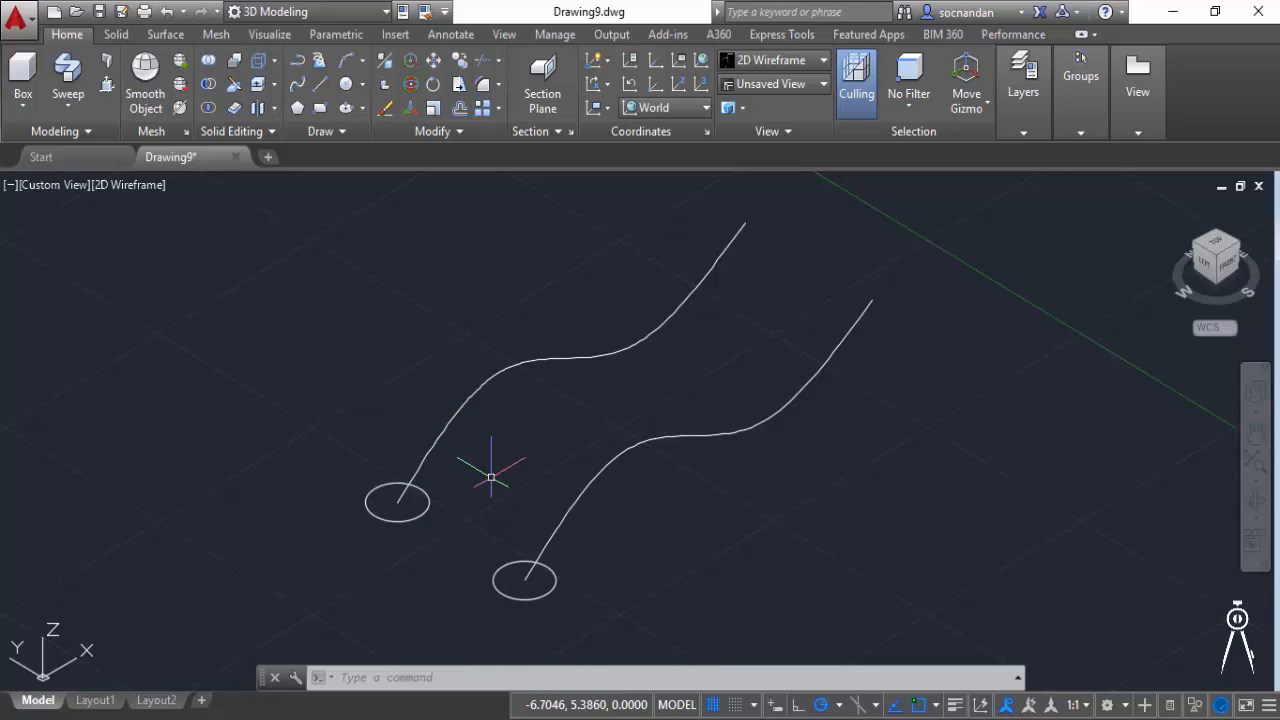
# - Sweep the first circle along the curved path that starts at its centre
pyautogui.click(71, 106)
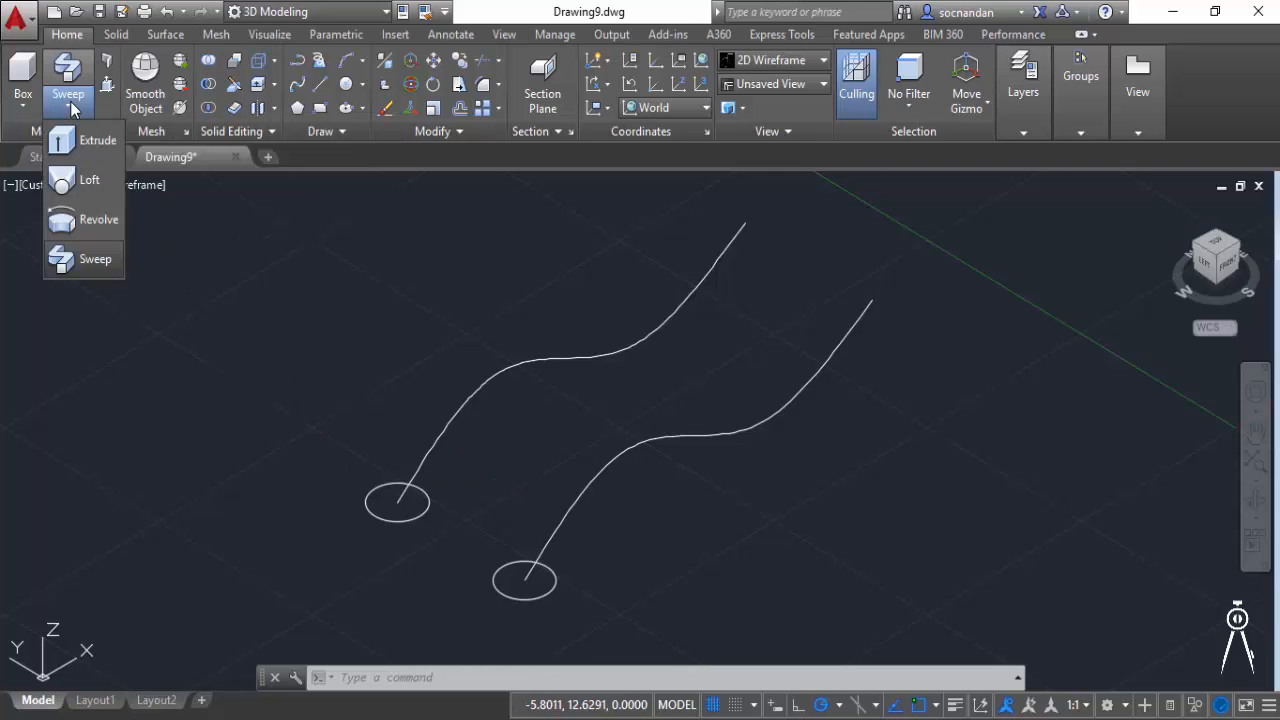
pyautogui.click(92, 258)
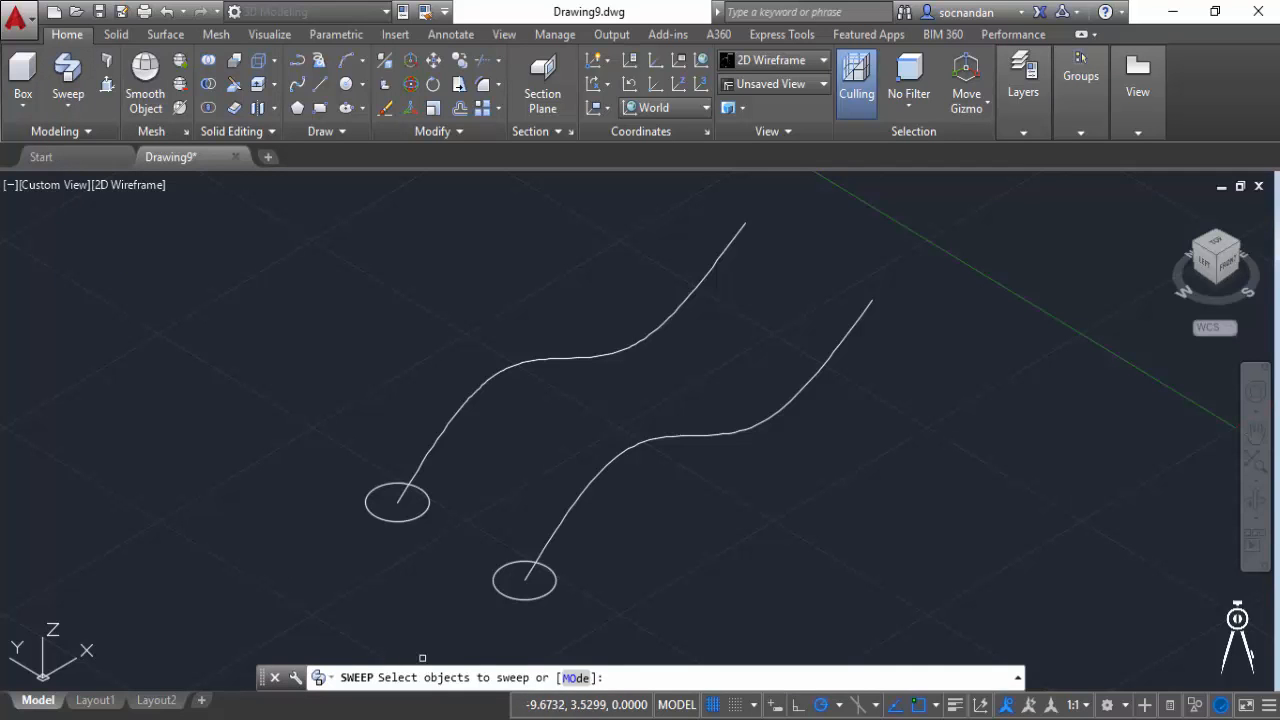
pyautogui.click(425, 511)
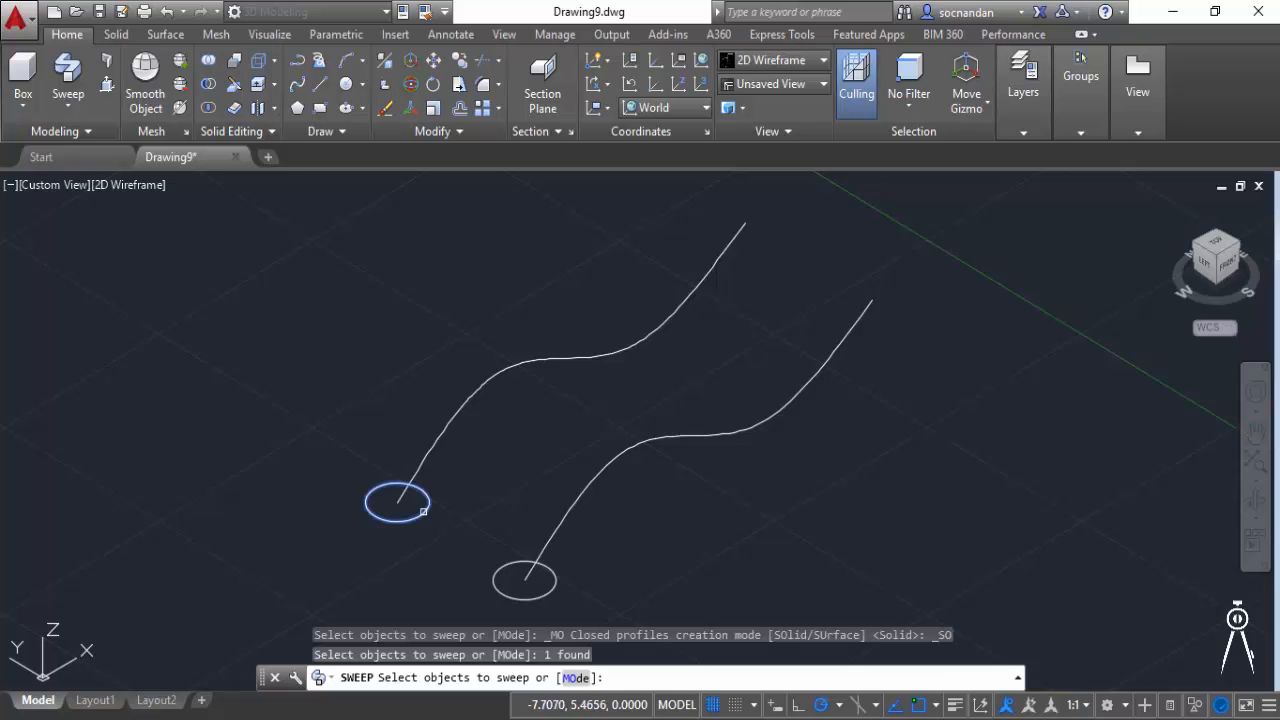
pyautogui.rightClick(326, 429)
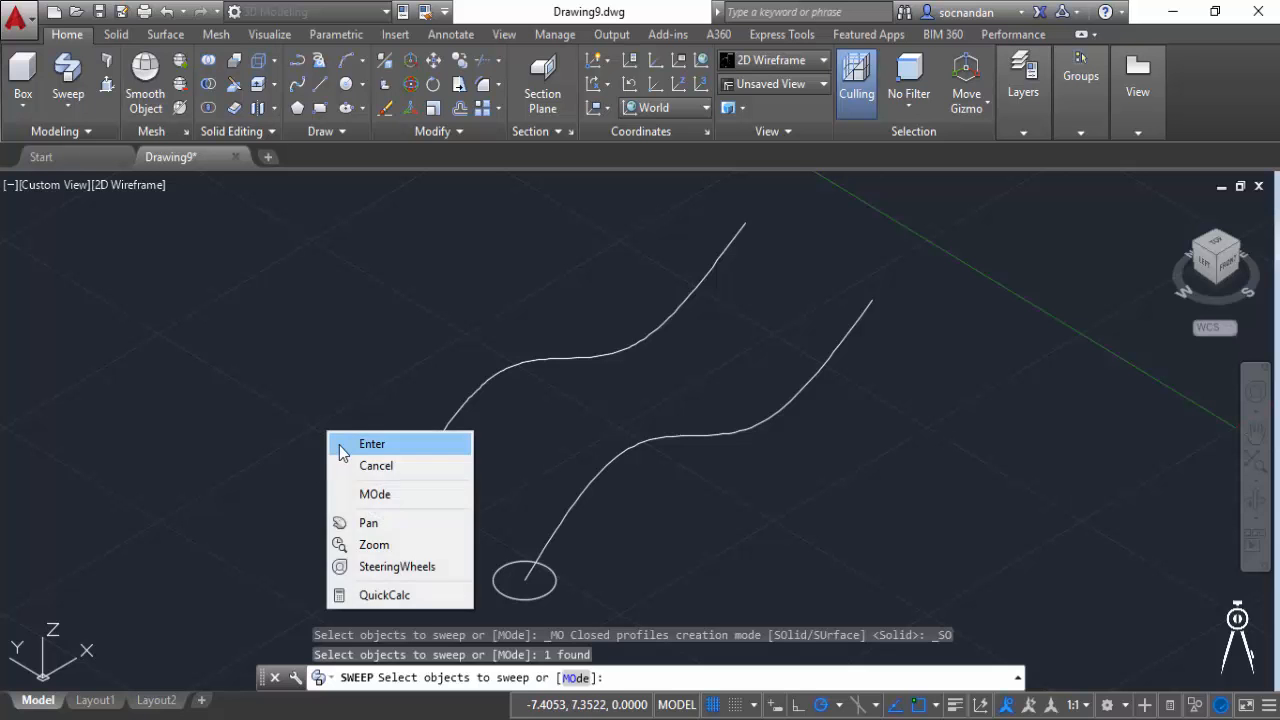
pyautogui.click(339, 445)
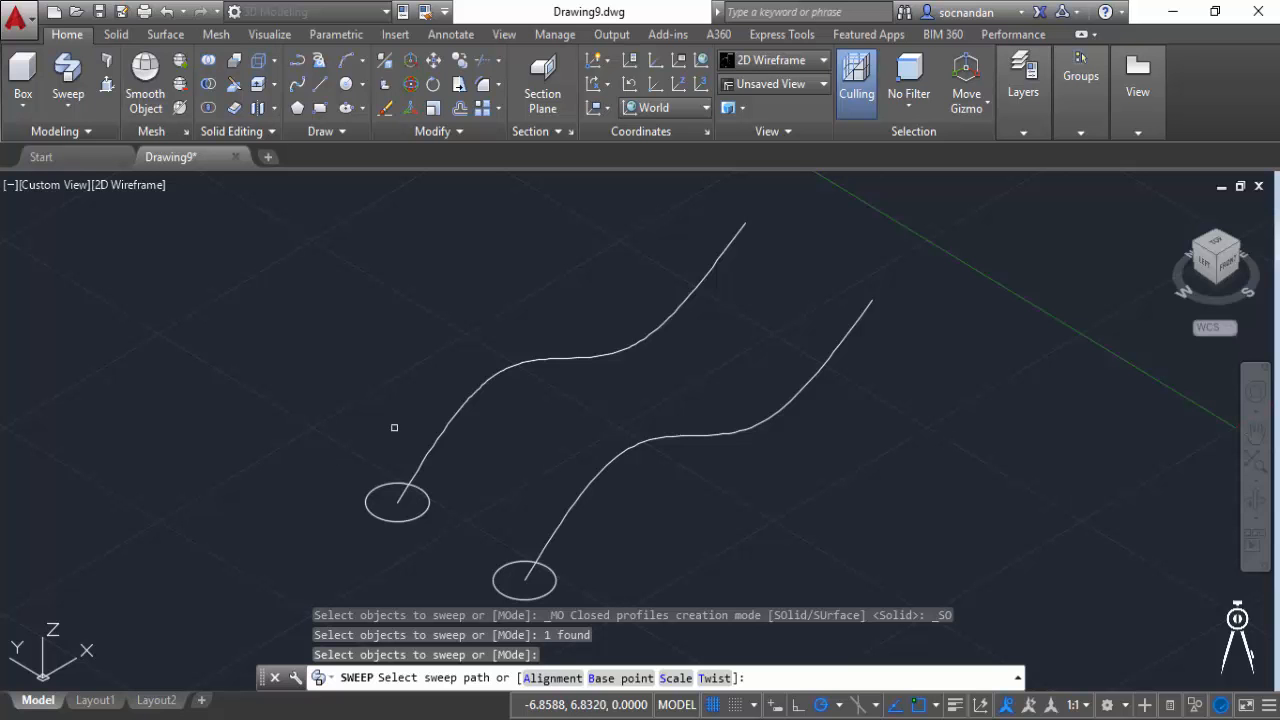
pyautogui.click(446, 426)
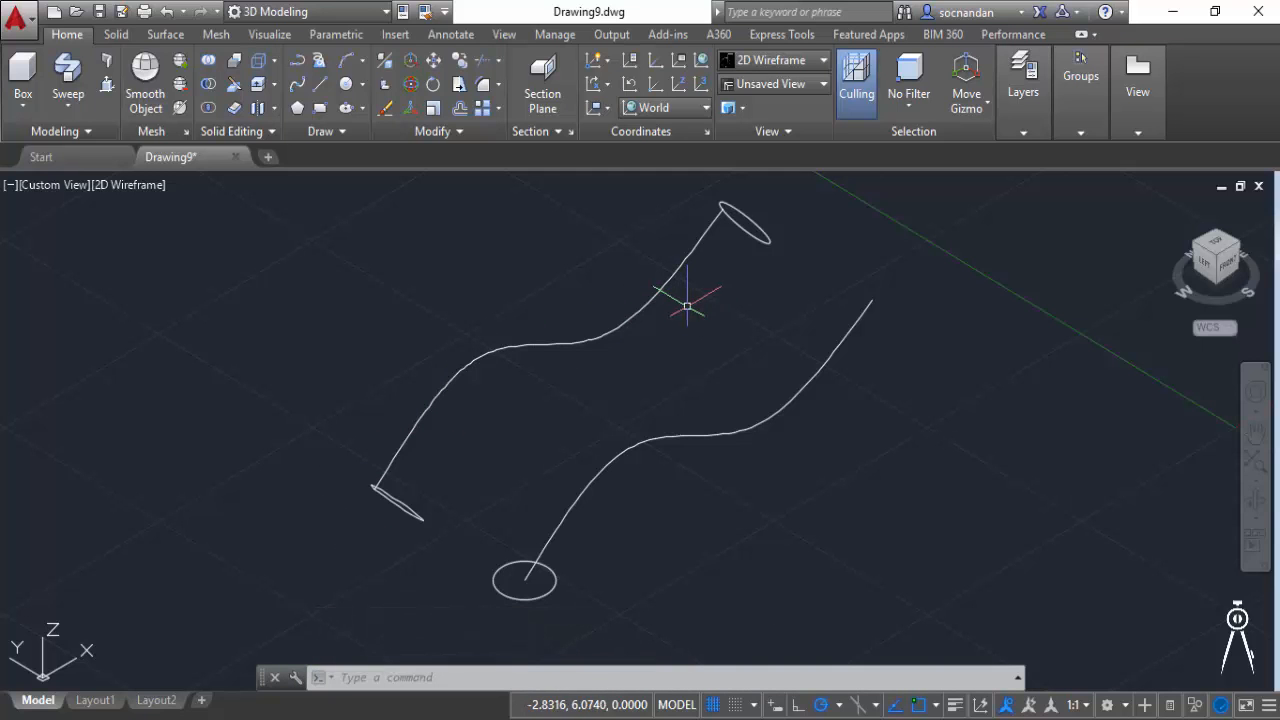
# - Preview the swept tube in the Shaded visual style and undo both the style change and the sweep
pyautogui.click(146, 190)
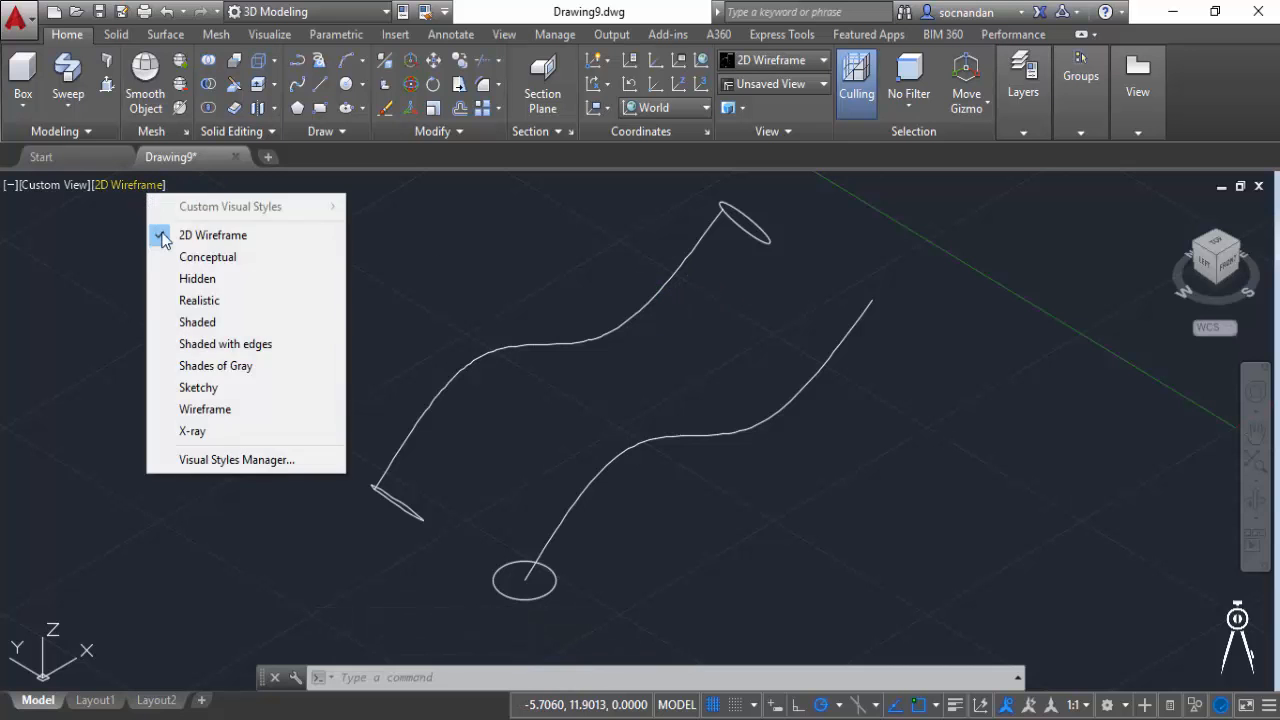
pyautogui.click(201, 323)
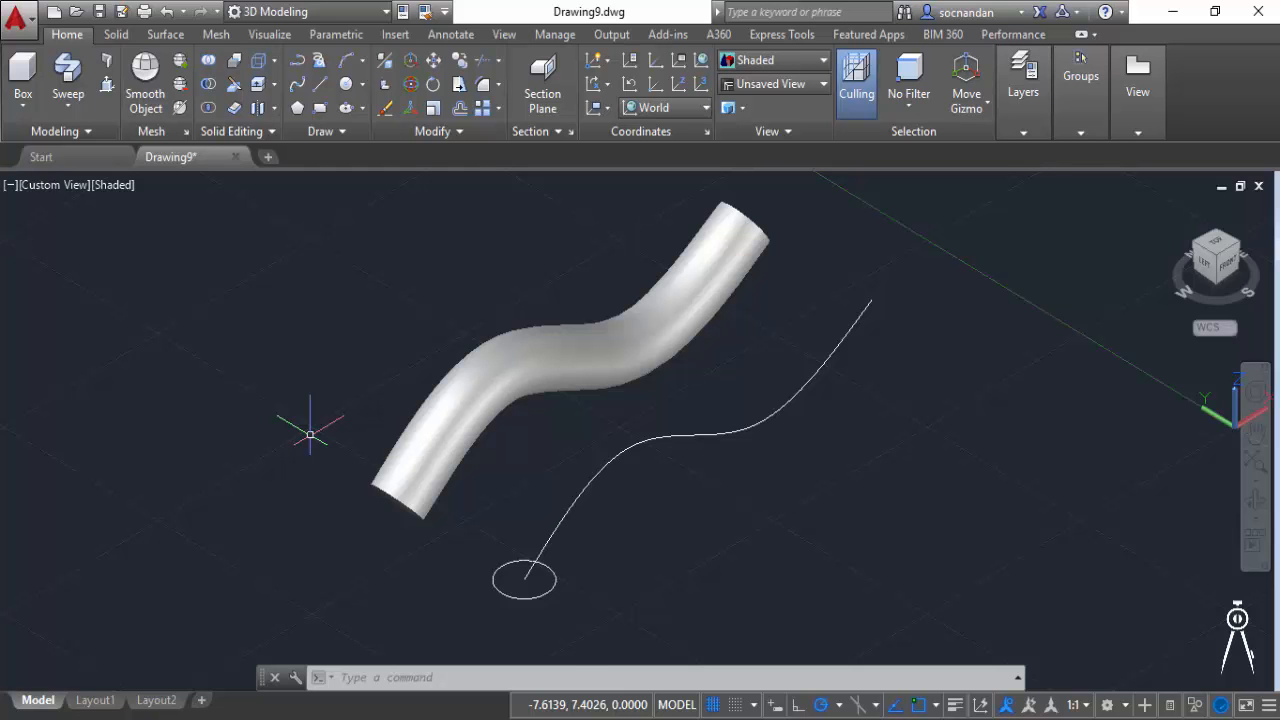
pyautogui.hotkey('ctrl', 'z')
pyautogui.hotkey('ctrl', 'z')
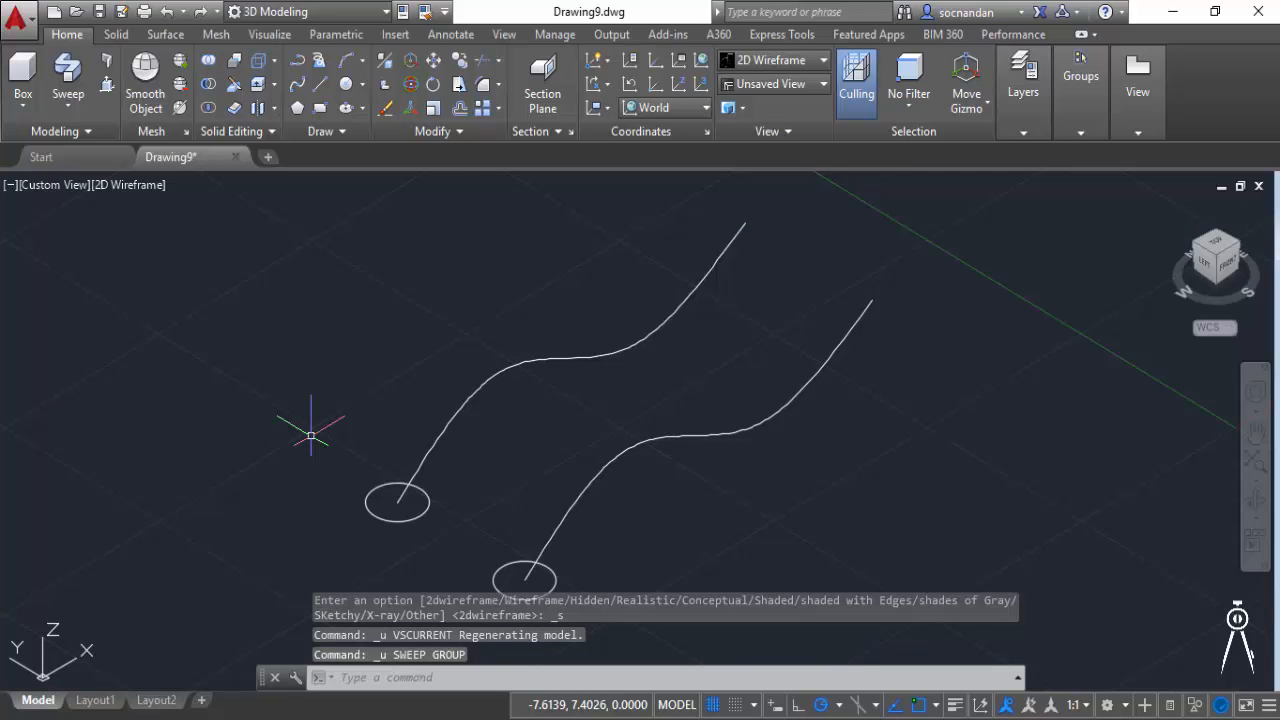
# - Sweep the first circle along its curve with Alignment set to Yes, so the profile is perpendicular to the path
pyautogui.moveTo(603, 535); pyautogui.dragTo(597, 496, button='middle')
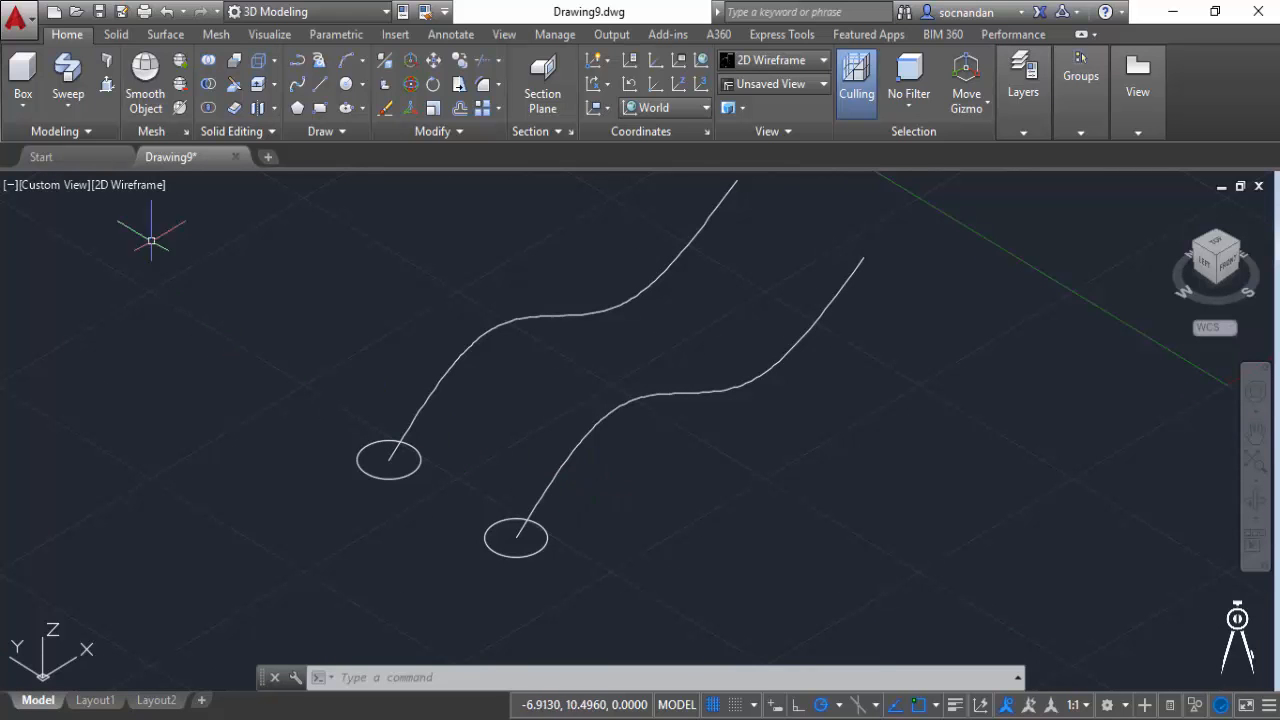
pyautogui.click(70, 76)
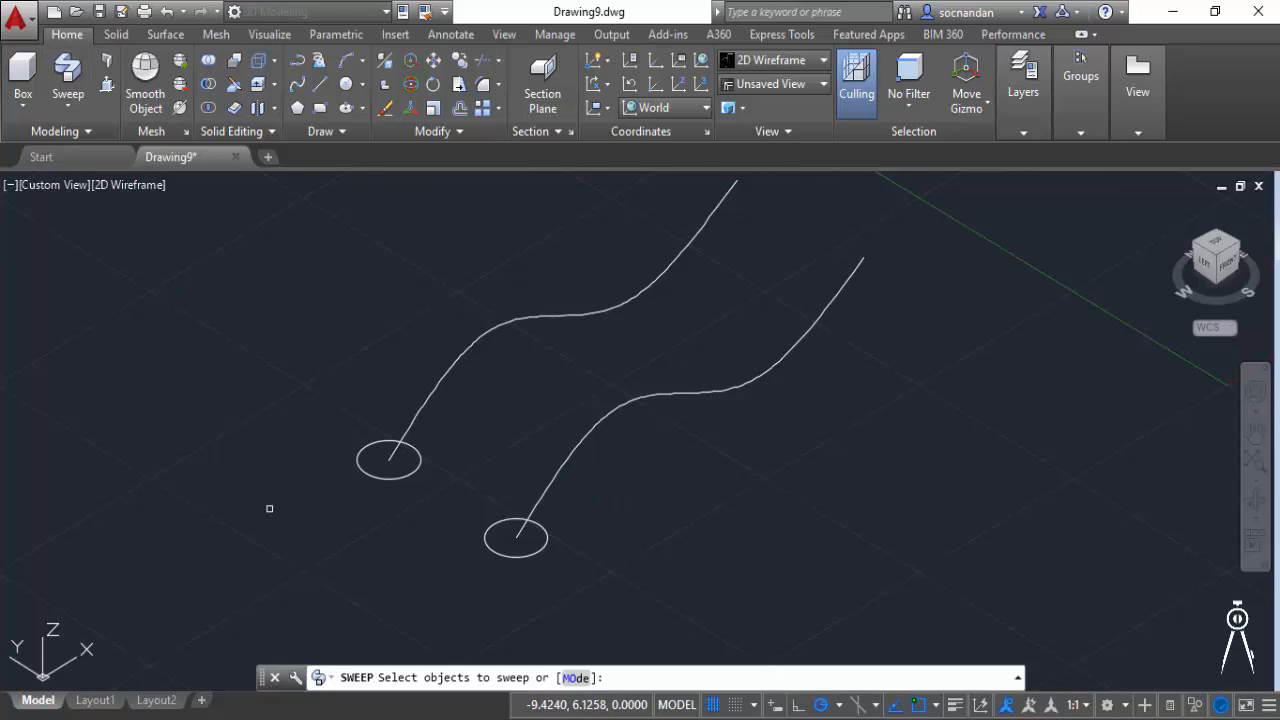
pyautogui.click(360, 464)
pyautogui.rightClick(318, 383)
pyautogui.click(338, 401)
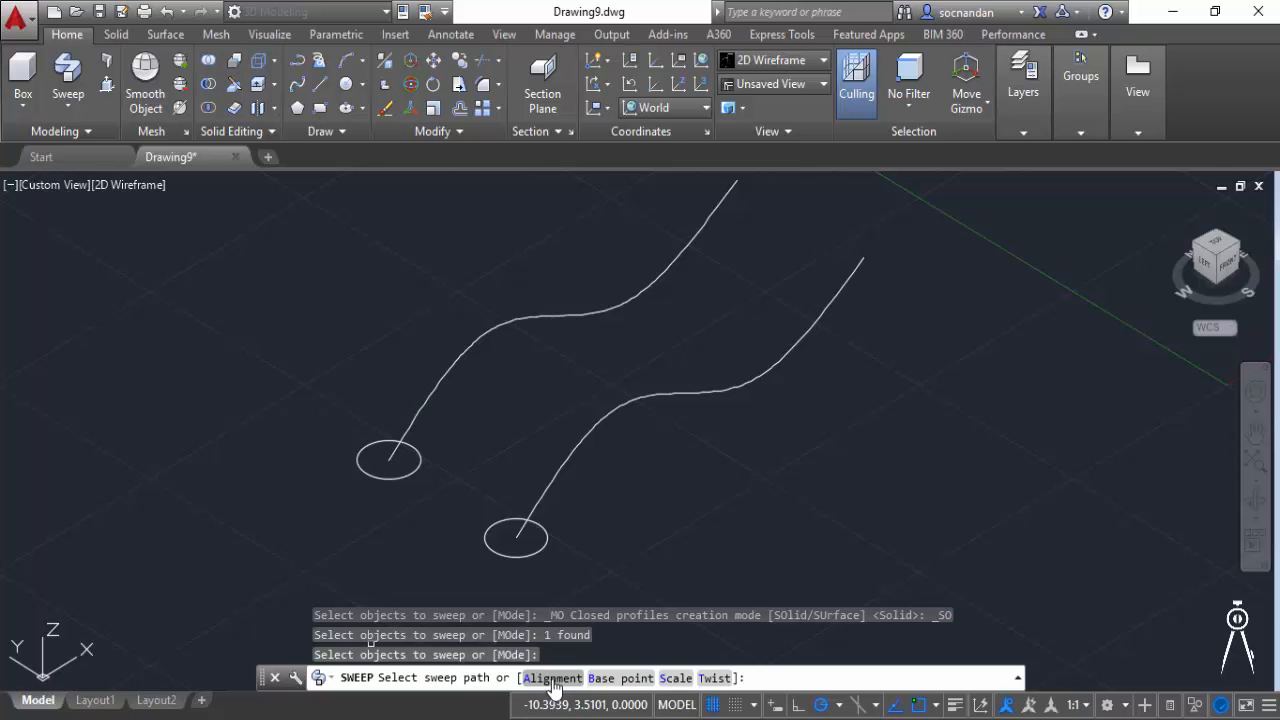
pyautogui.click(552, 678)
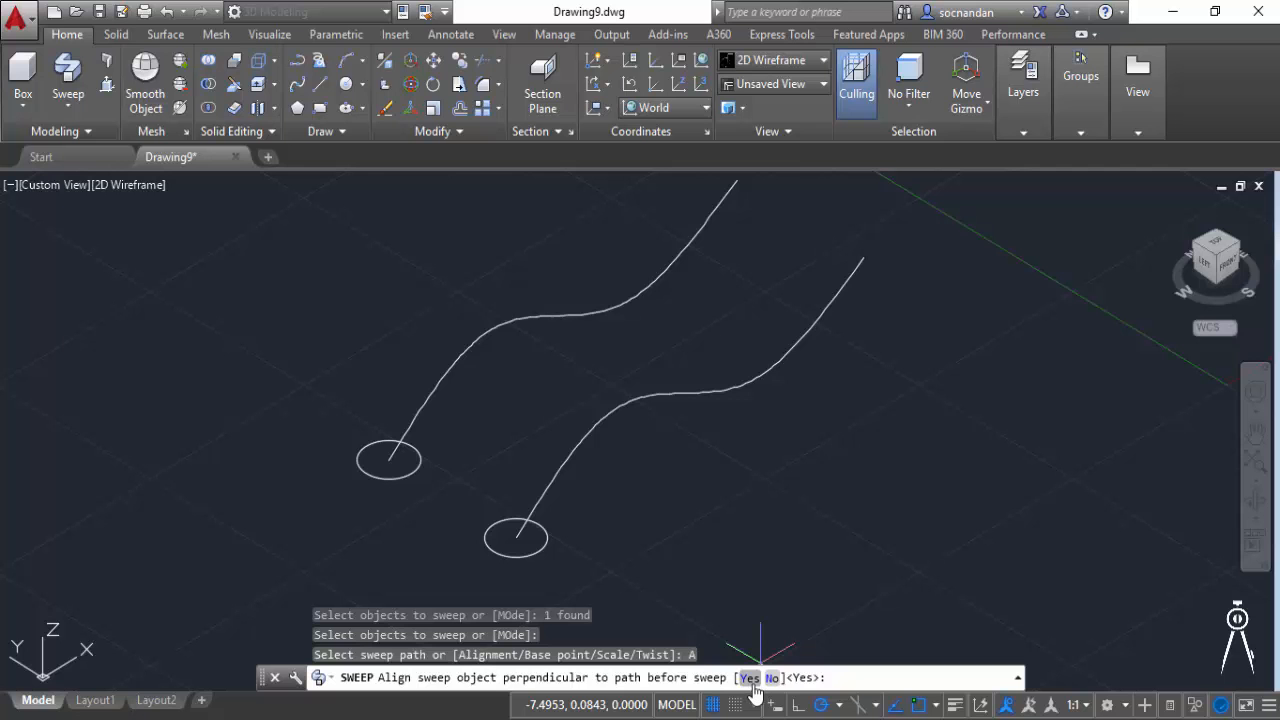
pyautogui.click(750, 679)
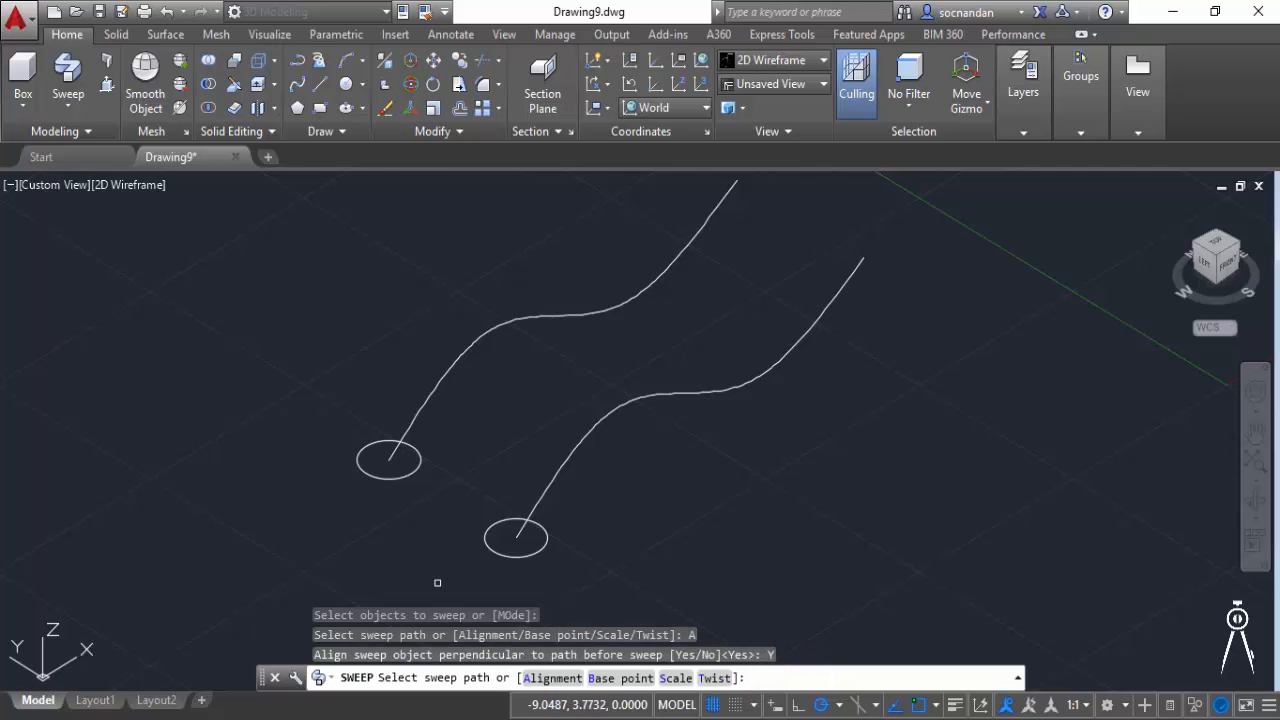
pyautogui.click(398, 432)
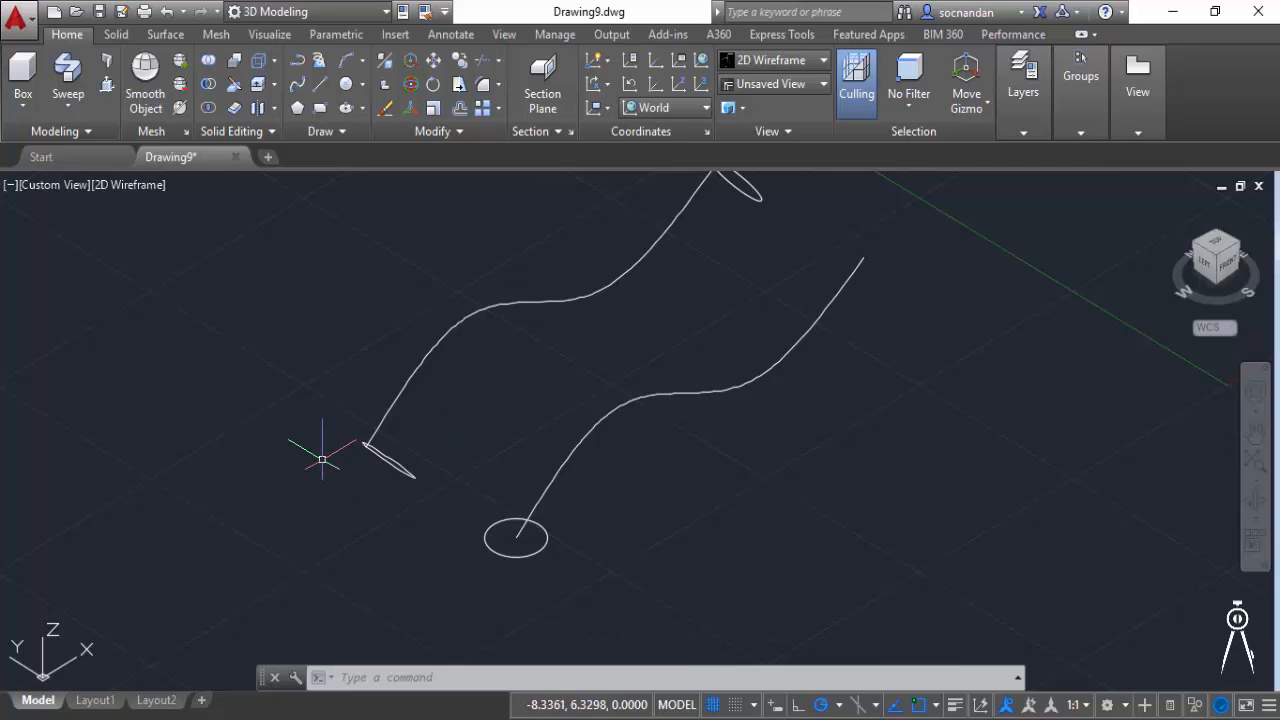
# - Sweep the second circle along its own curve with the perpendicular Alignment option set to No
pyautogui.click(68, 78)
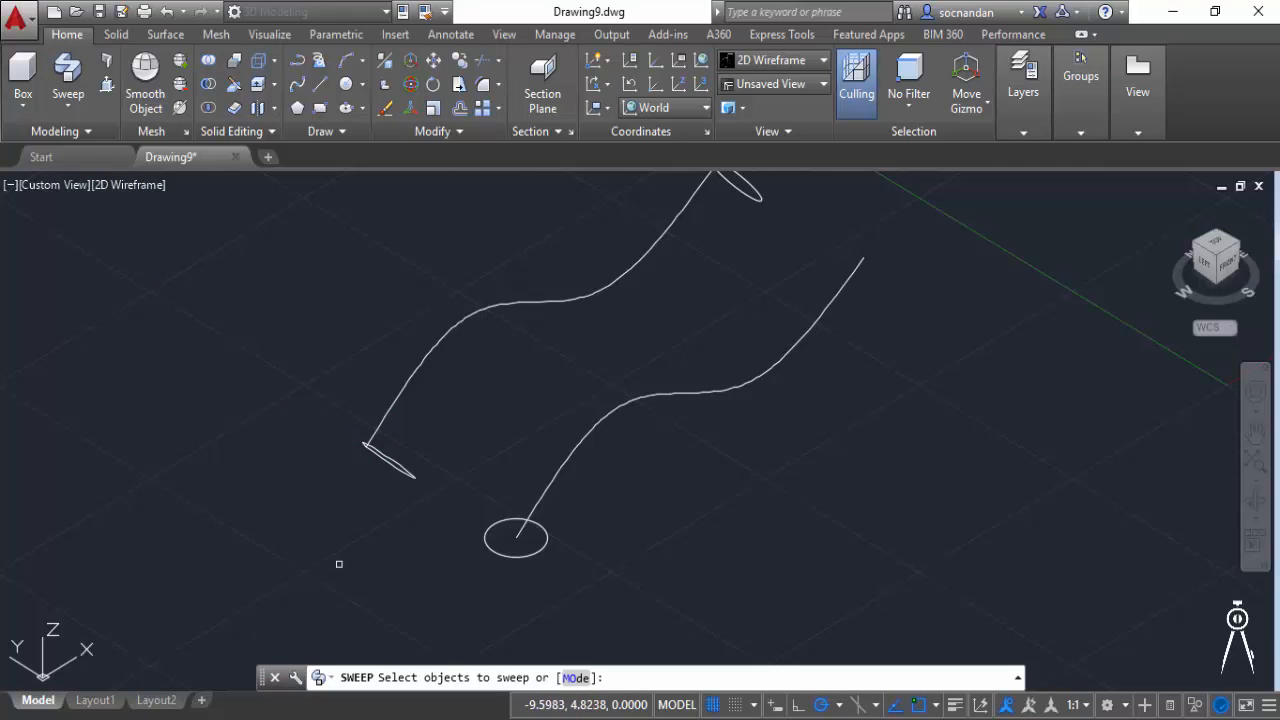
pyautogui.click(488, 546)
pyautogui.rightClick(474, 446)
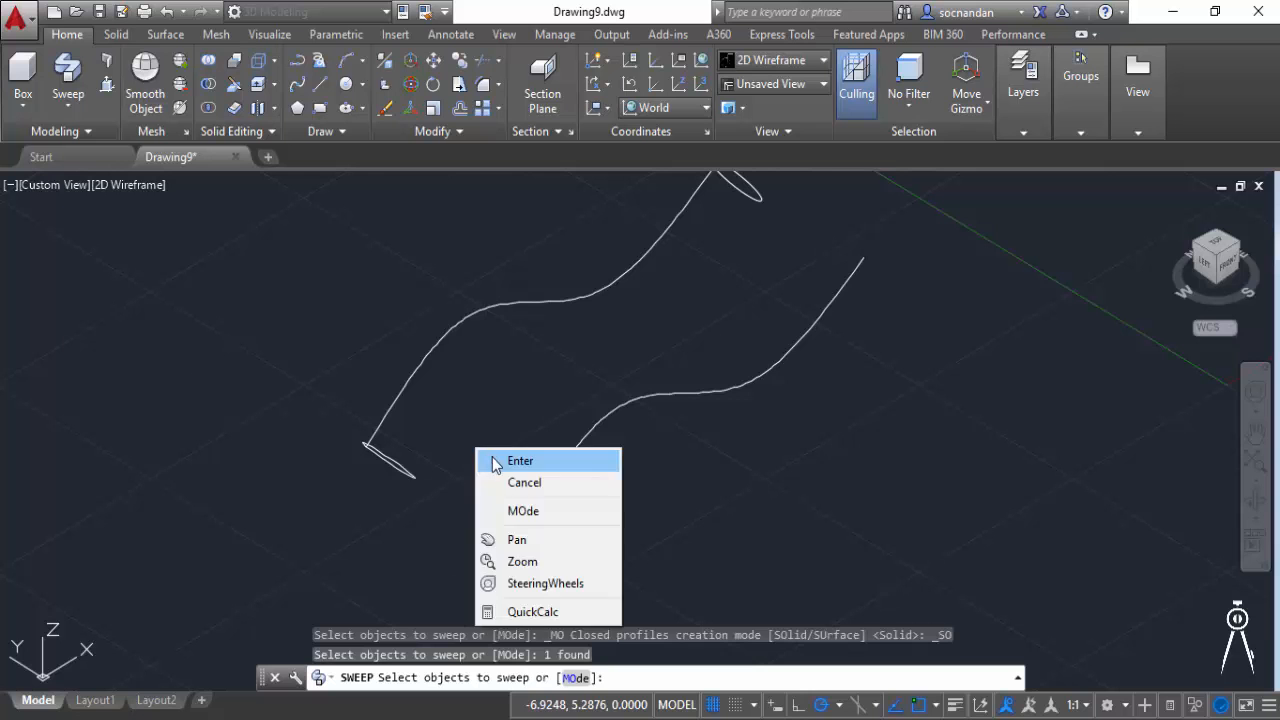
pyautogui.click(489, 459)
pyautogui.click(552, 678)
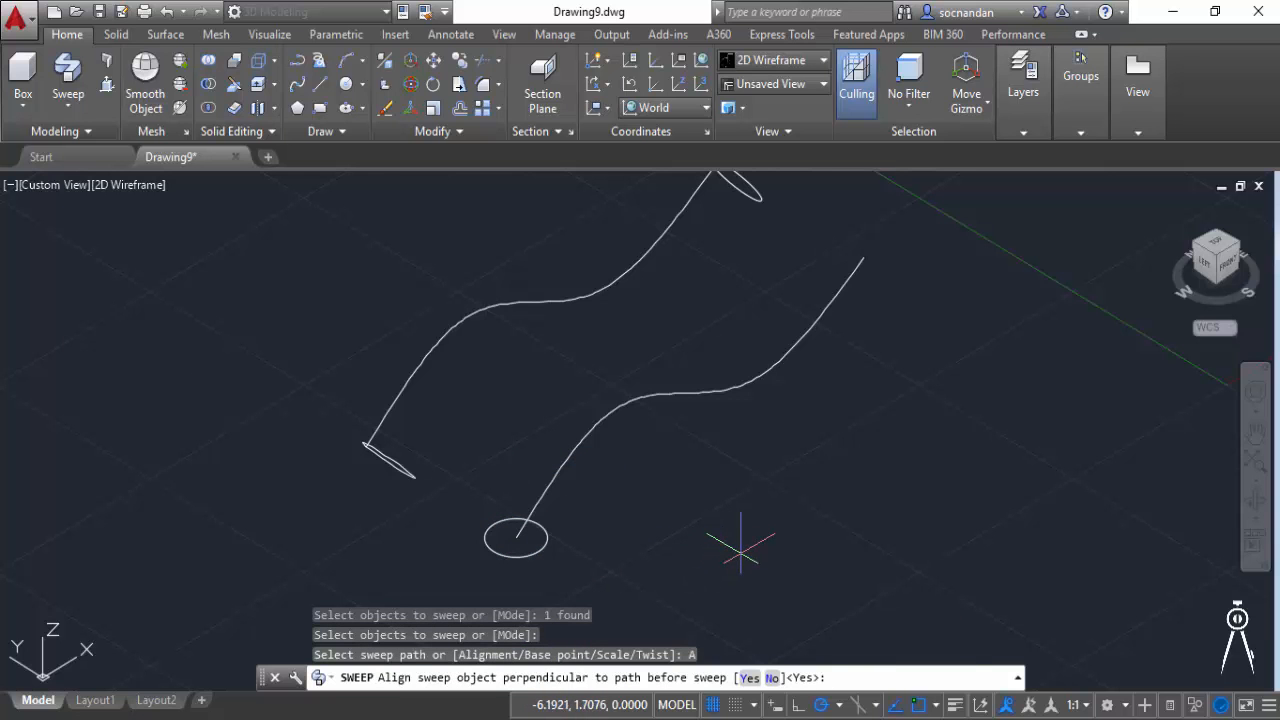
pyautogui.click(772, 678)
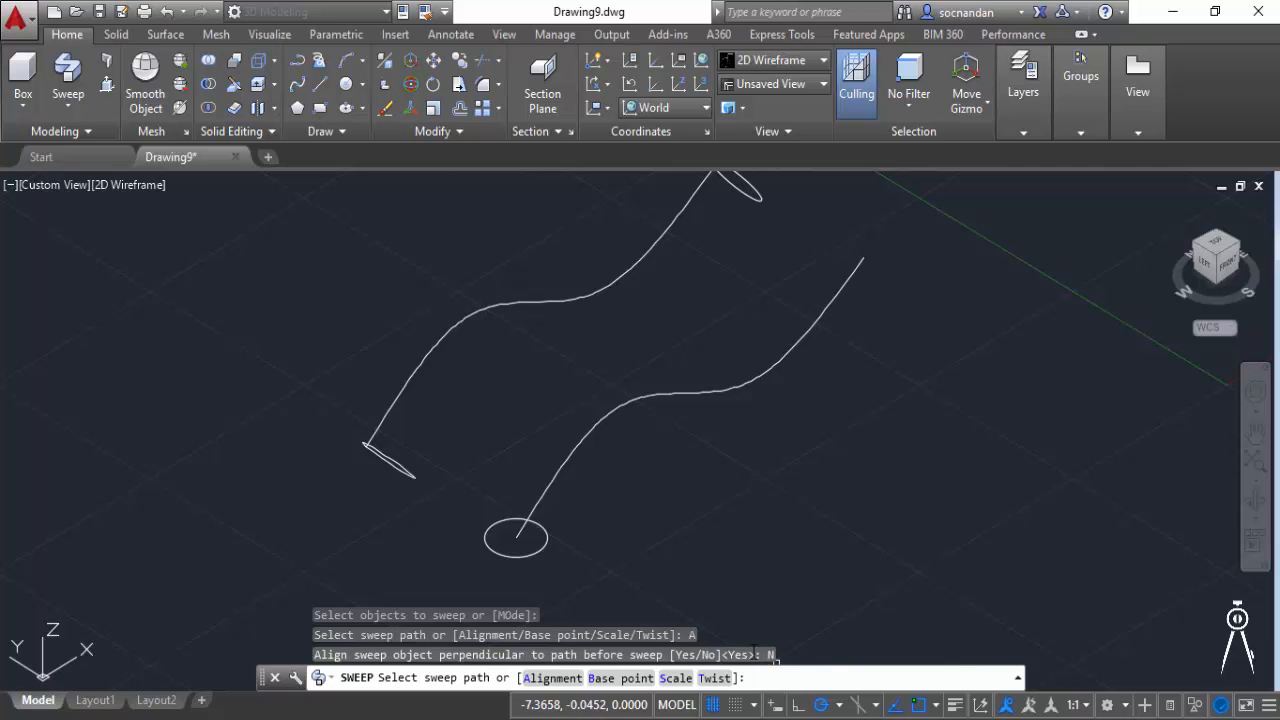
pyautogui.click(565, 457)
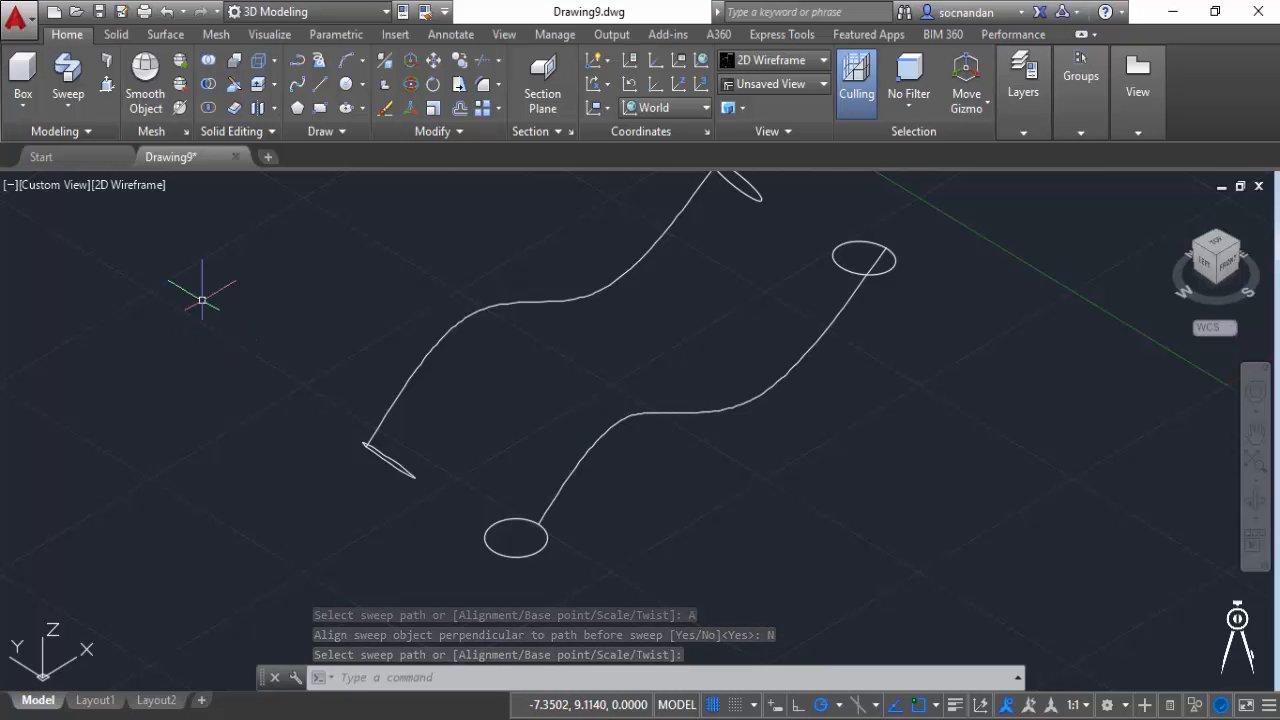
# - Display both swept tubes in the Shaded visual style
pyautogui.click(142, 184)
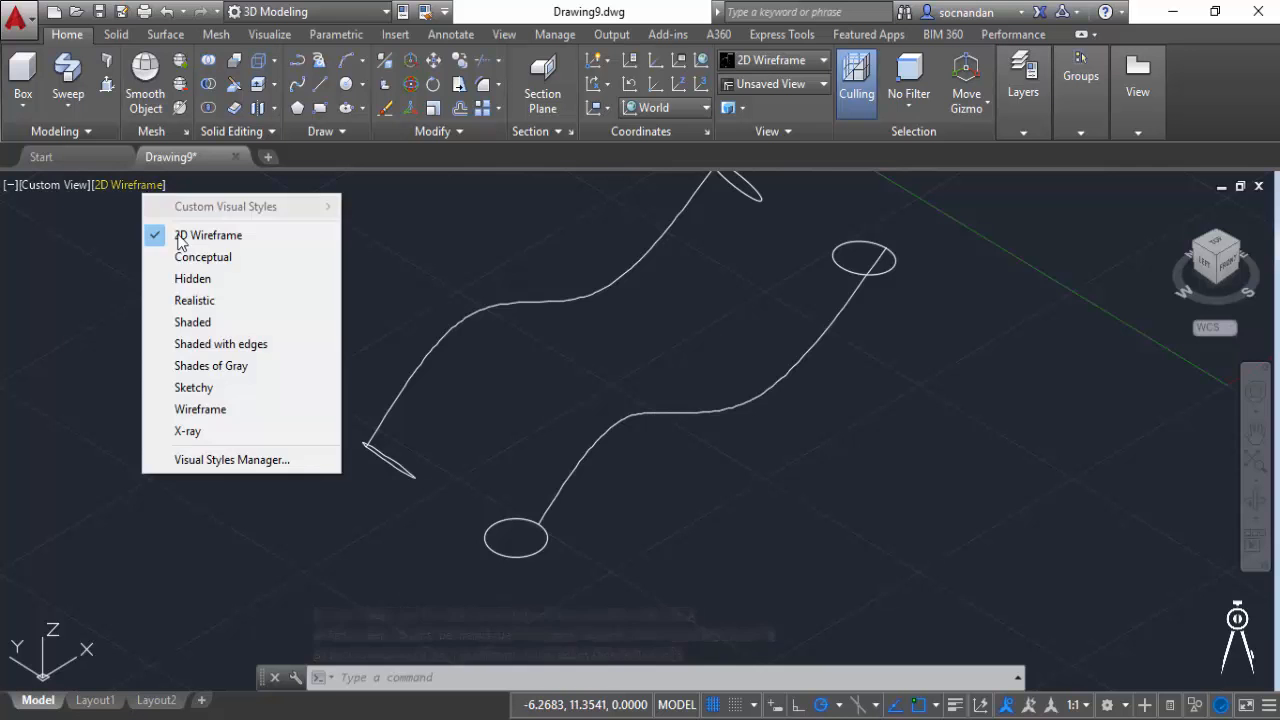
pyautogui.click(217, 325)
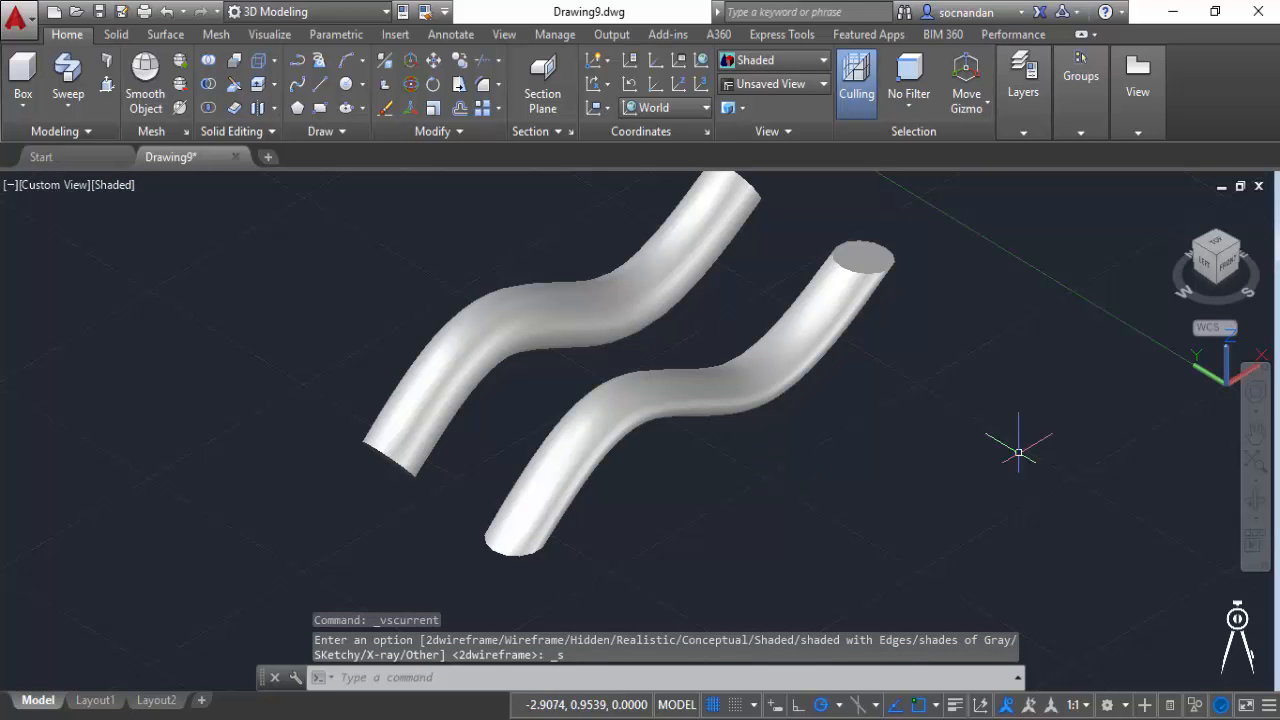
pyautogui.moveTo(811, 463); pyautogui.dragTo(768, 523, button='middle')
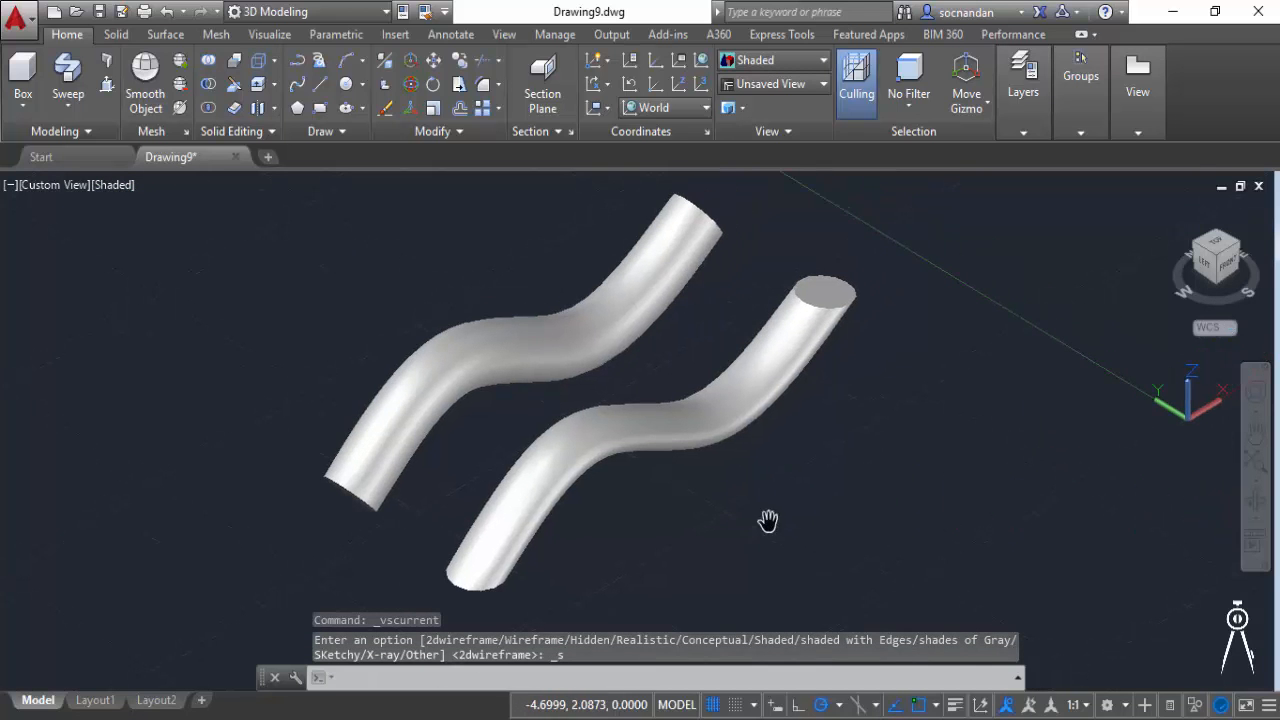
pyautogui.press('Escape')
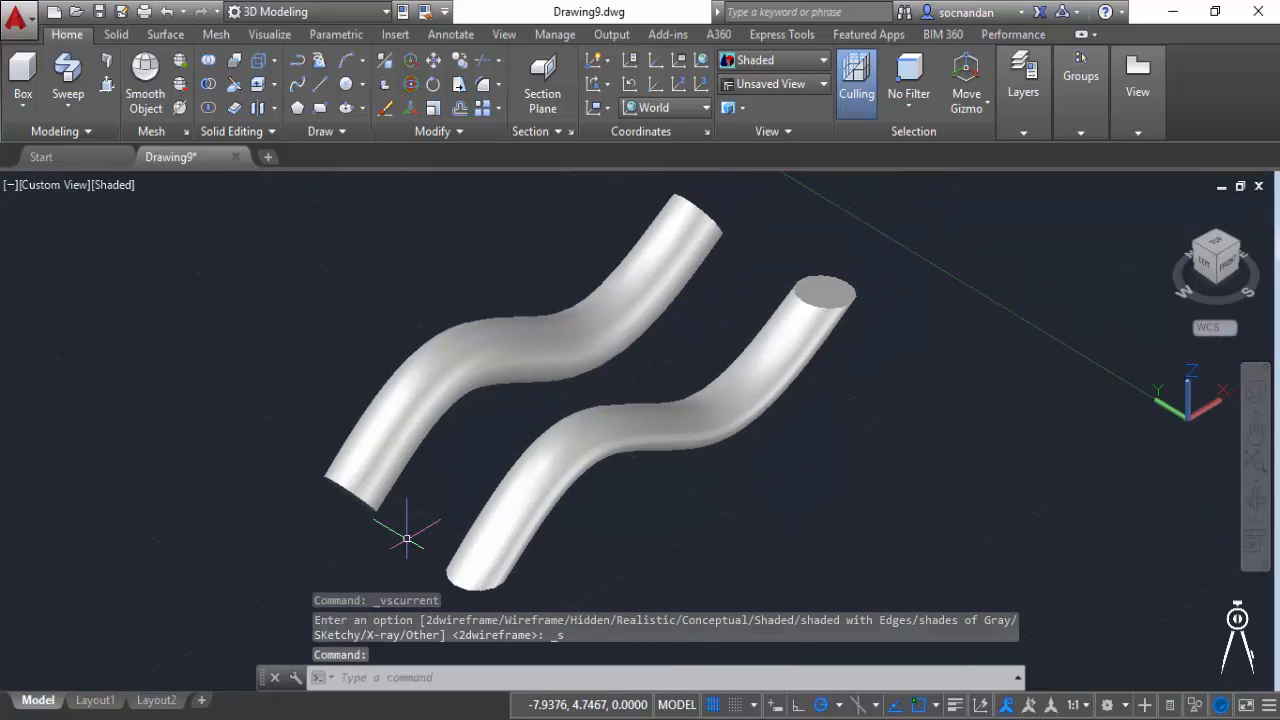
# - In the Front view, hide the tube swept without perpendicular alignment, leaving the aligned one displayed
pyautogui.click(1233, 265)
pyautogui.scroll(5, 411, 469)
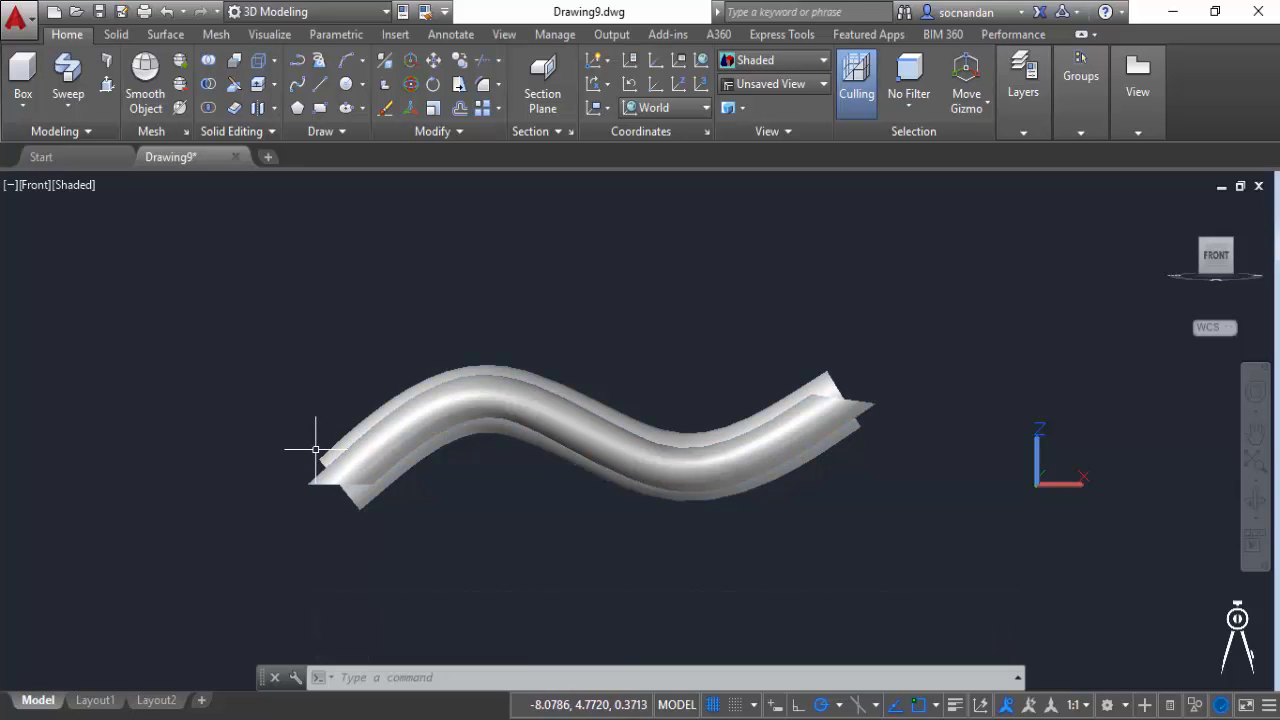
pyautogui.click(858, 404)
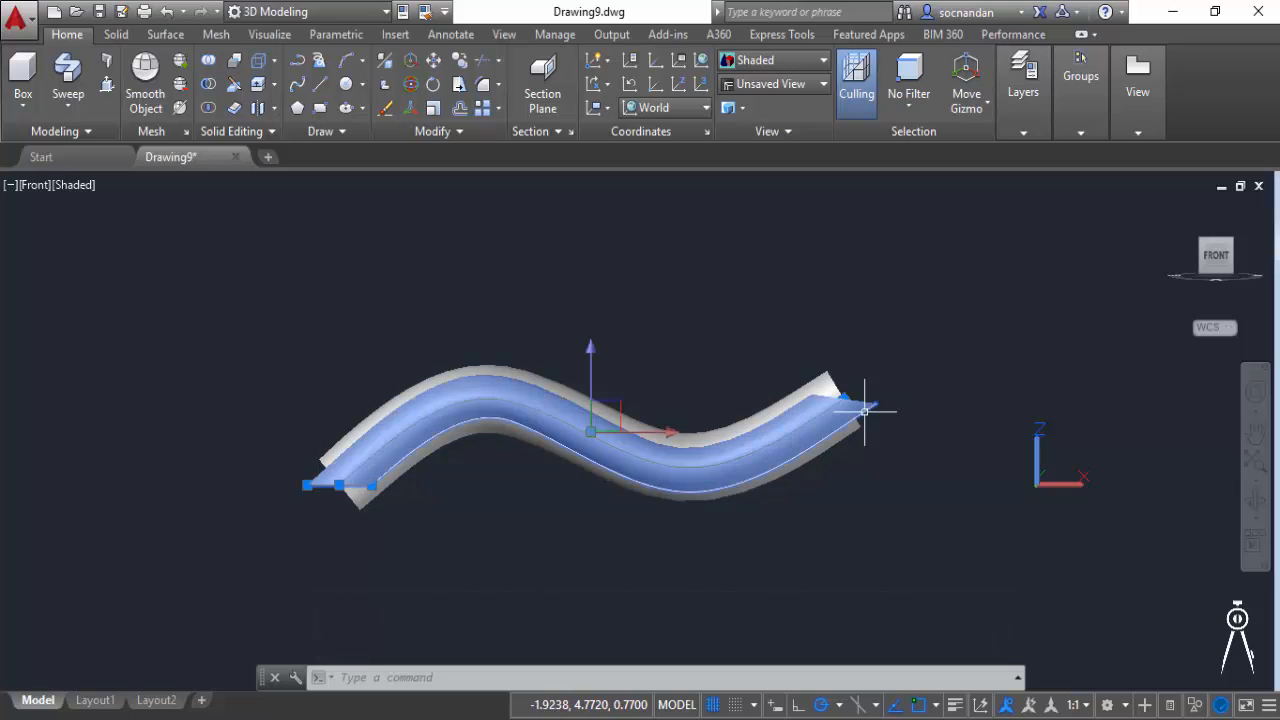
pyautogui.rightClick(880, 347)
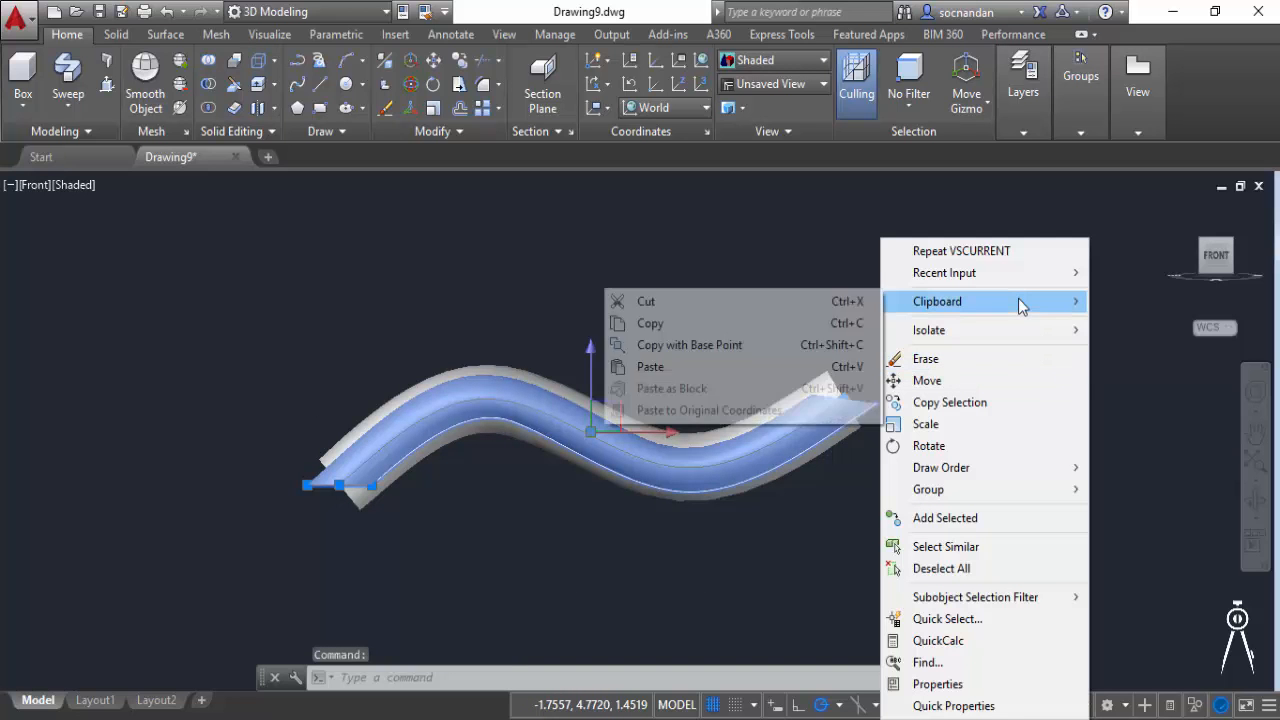
pyautogui.moveTo(1040, 338)
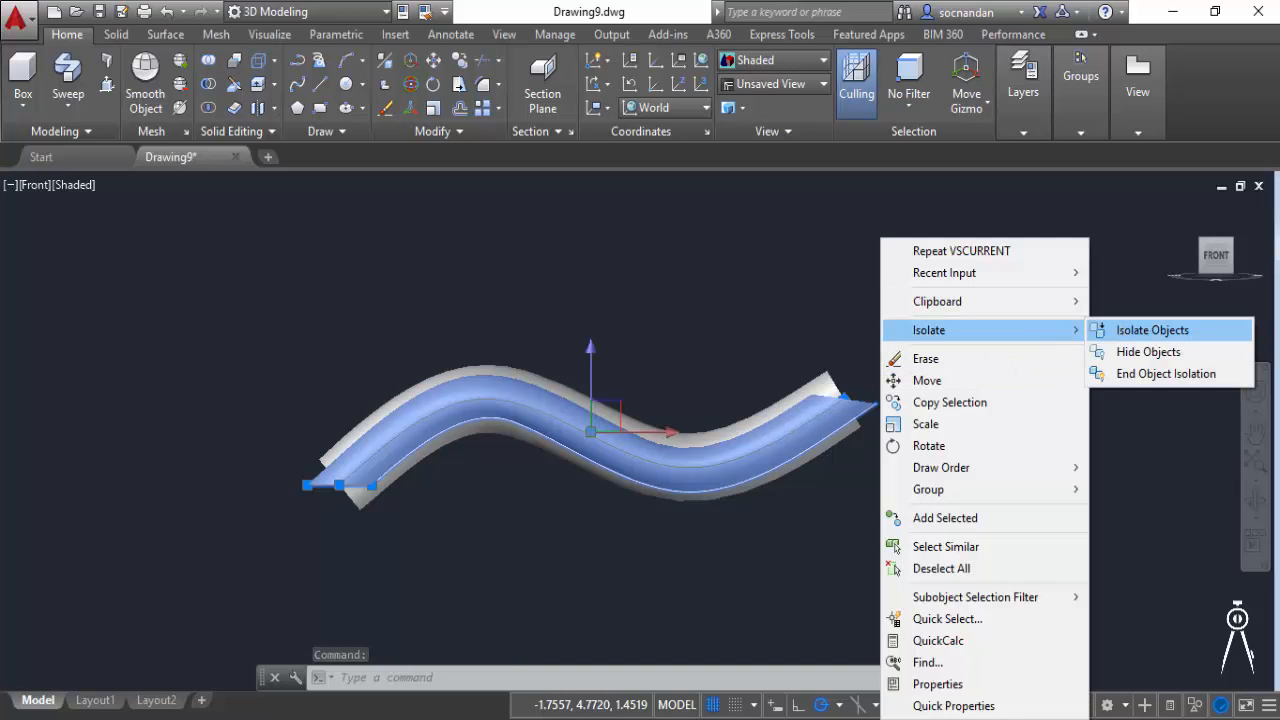
pyautogui.click(1100, 330)
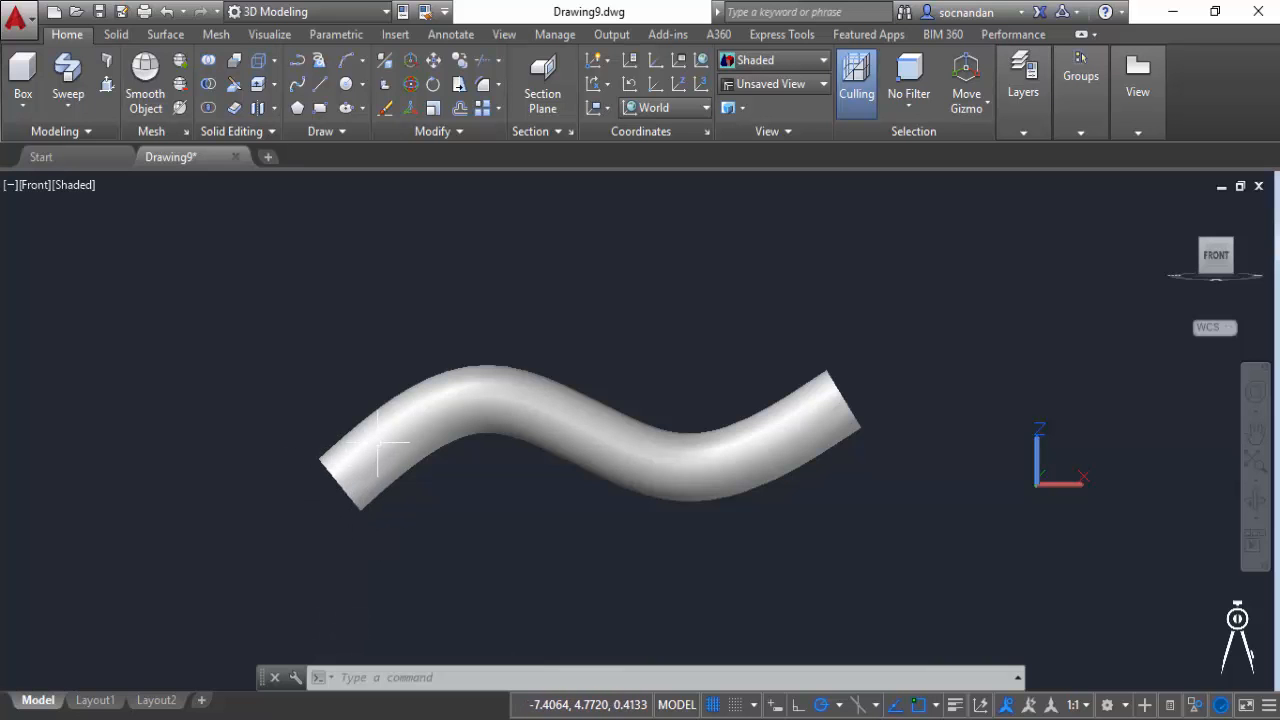
# - End object isolation to bring back the hidden tube and return to the Home view
pyautogui.moveTo(427, 419)
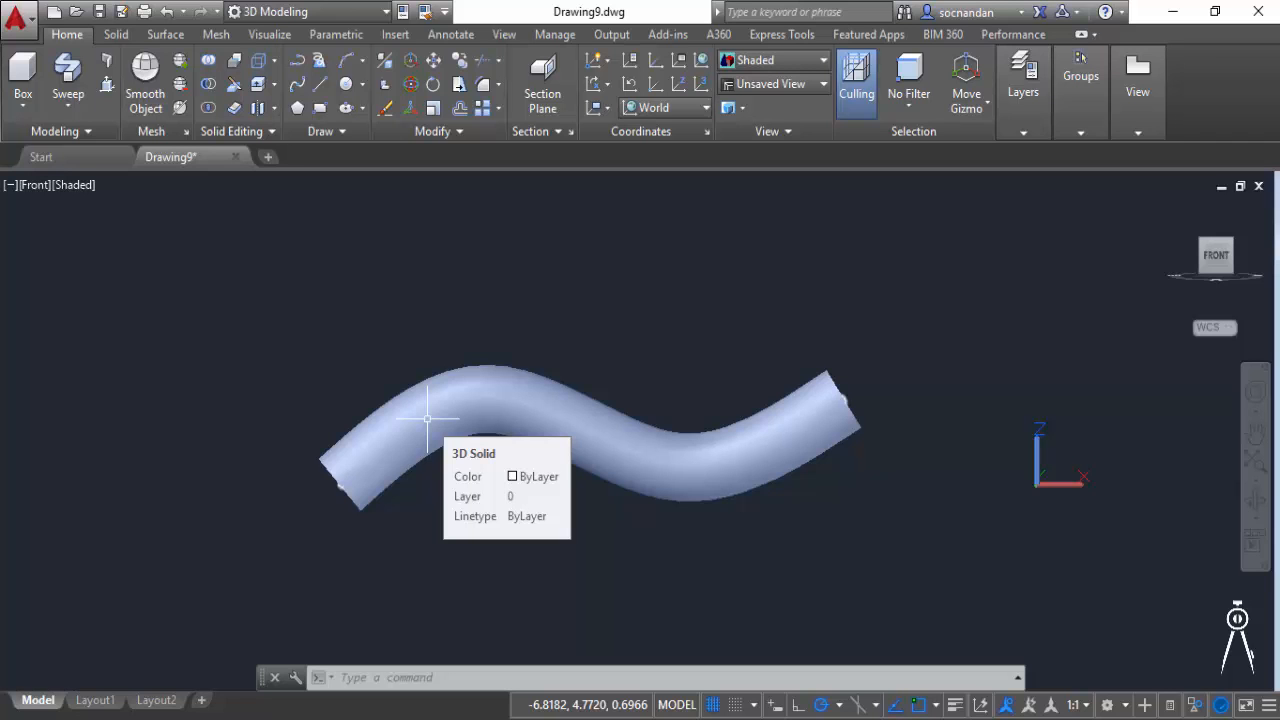
pyautogui.click(1193, 706)
pyautogui.click(1188, 697)
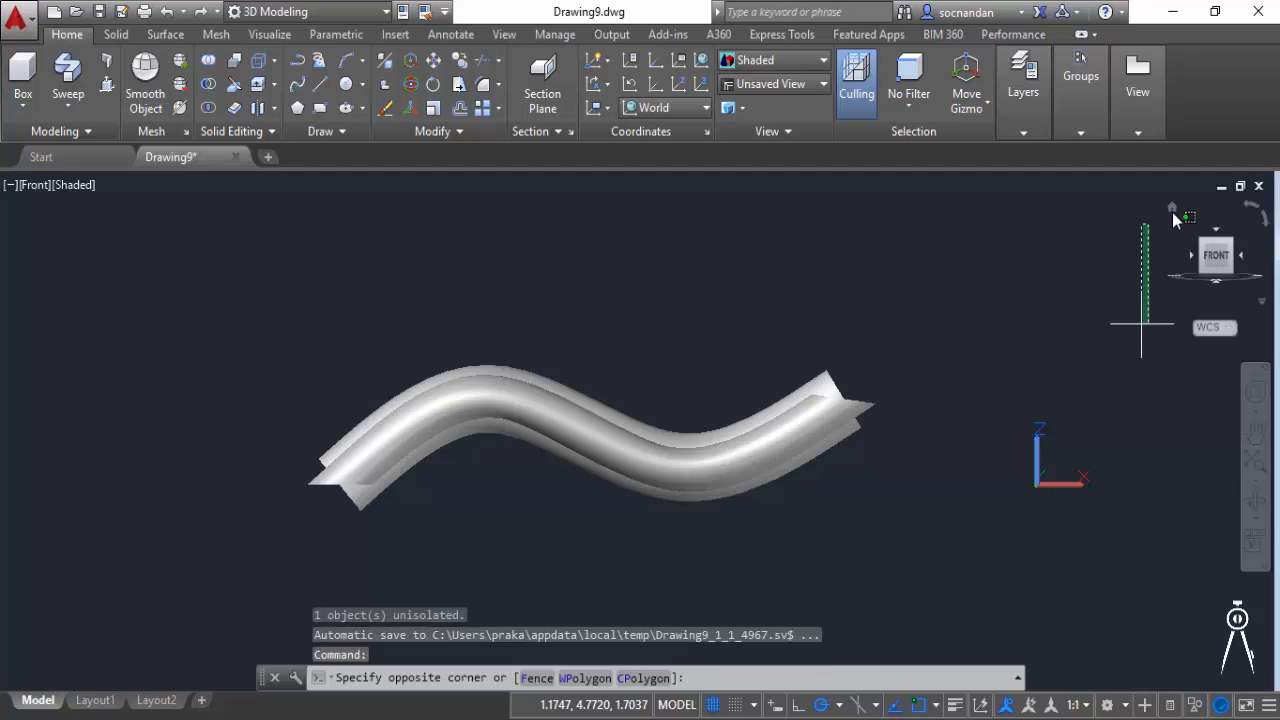
pyautogui.click(1143, 312)
pyautogui.click(1172, 208)
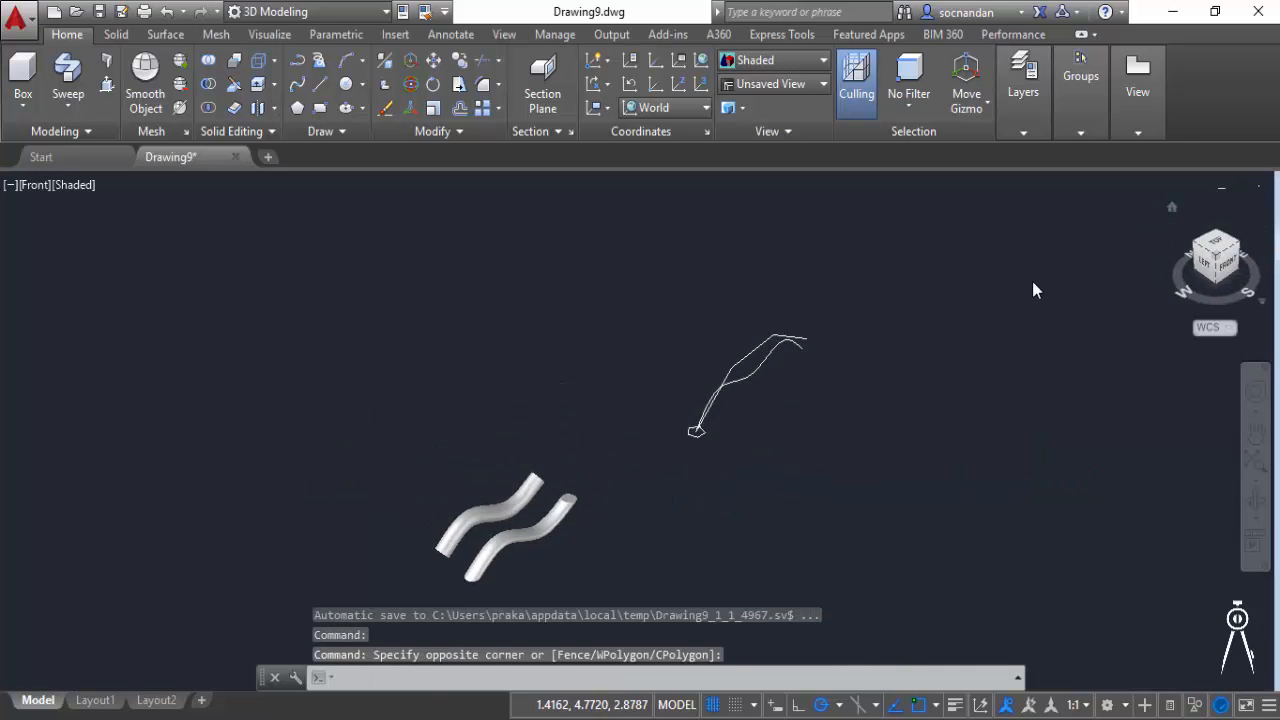
# - Switch the view to parallel projection and frame the pentagon with its straight-segment and curved paths
pyautogui.moveTo(736, 452); pyautogui.dragTo(475, 460, button='middle')
pyautogui.scroll(3, 467, 447)
pyautogui.scroll(1, 394, 423)
pyautogui.moveTo(321, 428); pyautogui.dragTo(651, 437, button='middle')
pyautogui.scroll(2, 539, 449)
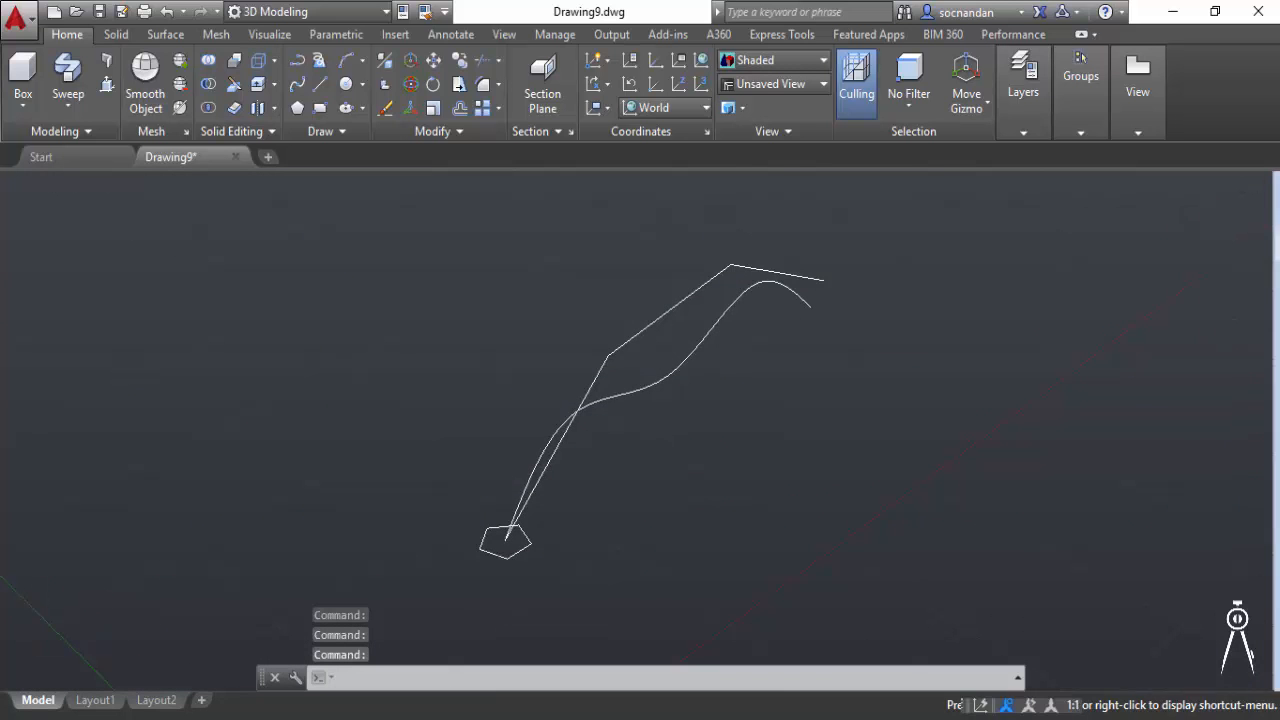
pyautogui.rightClick(1210, 260)
pyautogui.click(1095, 289)
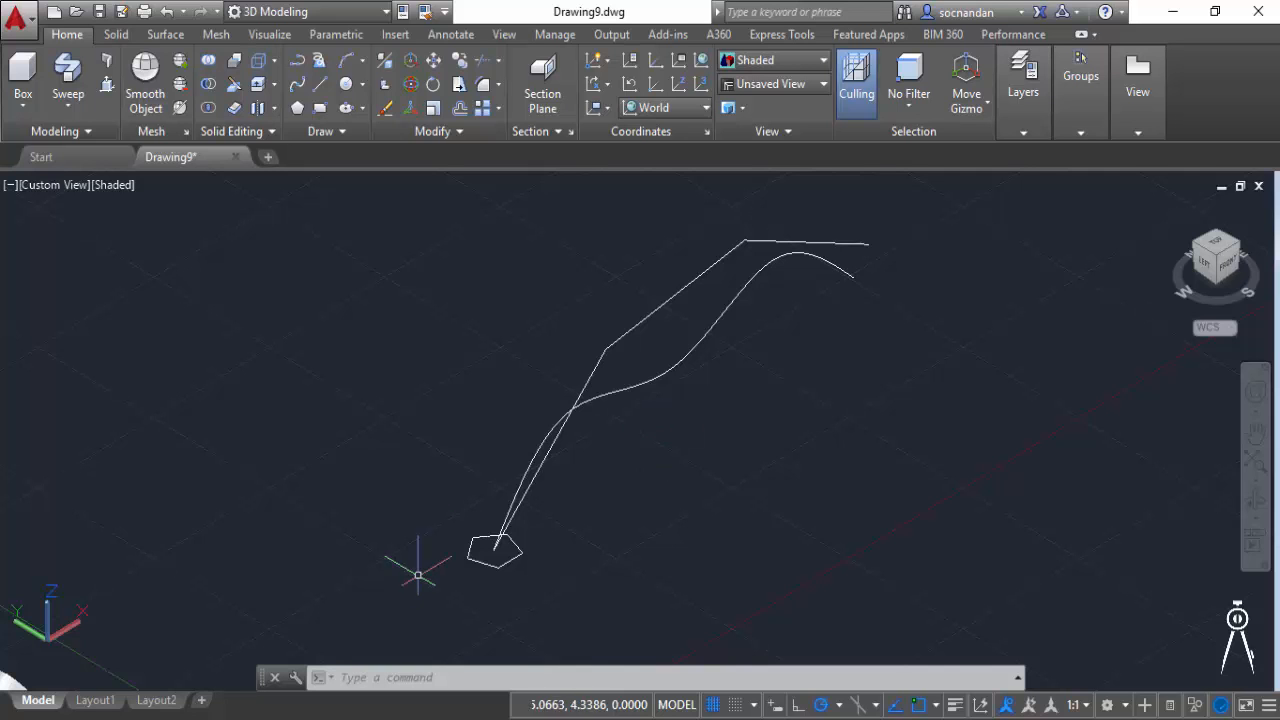
pyautogui.scroll(2, 503, 578)
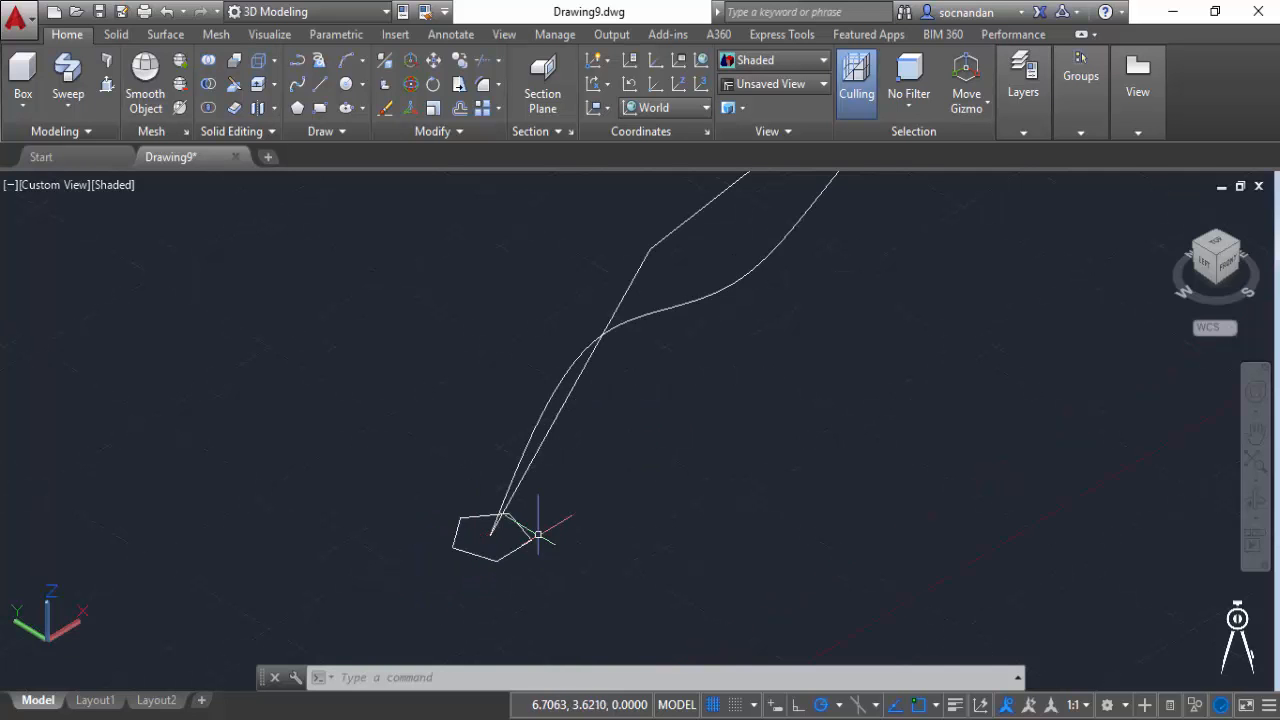
# - Sweep the pentagon along the curved path as a solid, keeping the default sweep options
pyautogui.moveTo(537, 569); pyautogui.dragTo(506, 584, button='middle')
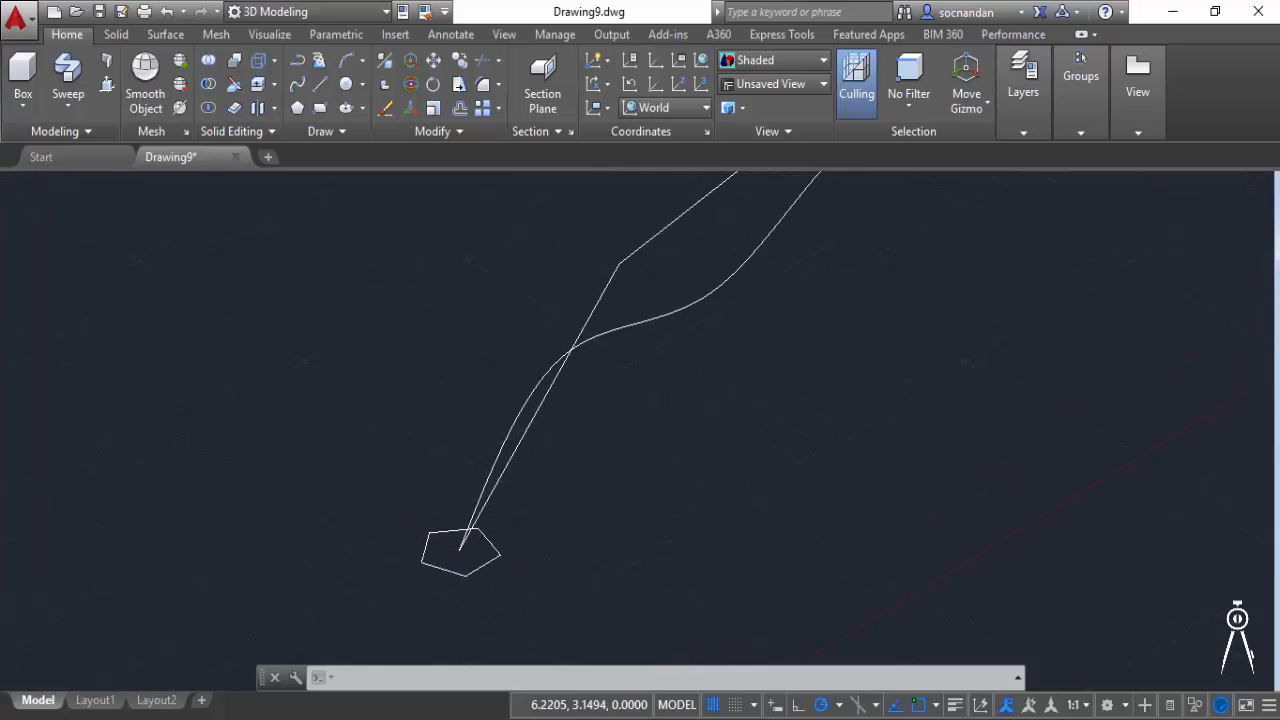
pyautogui.click(68, 70)
pyautogui.click(426, 544)
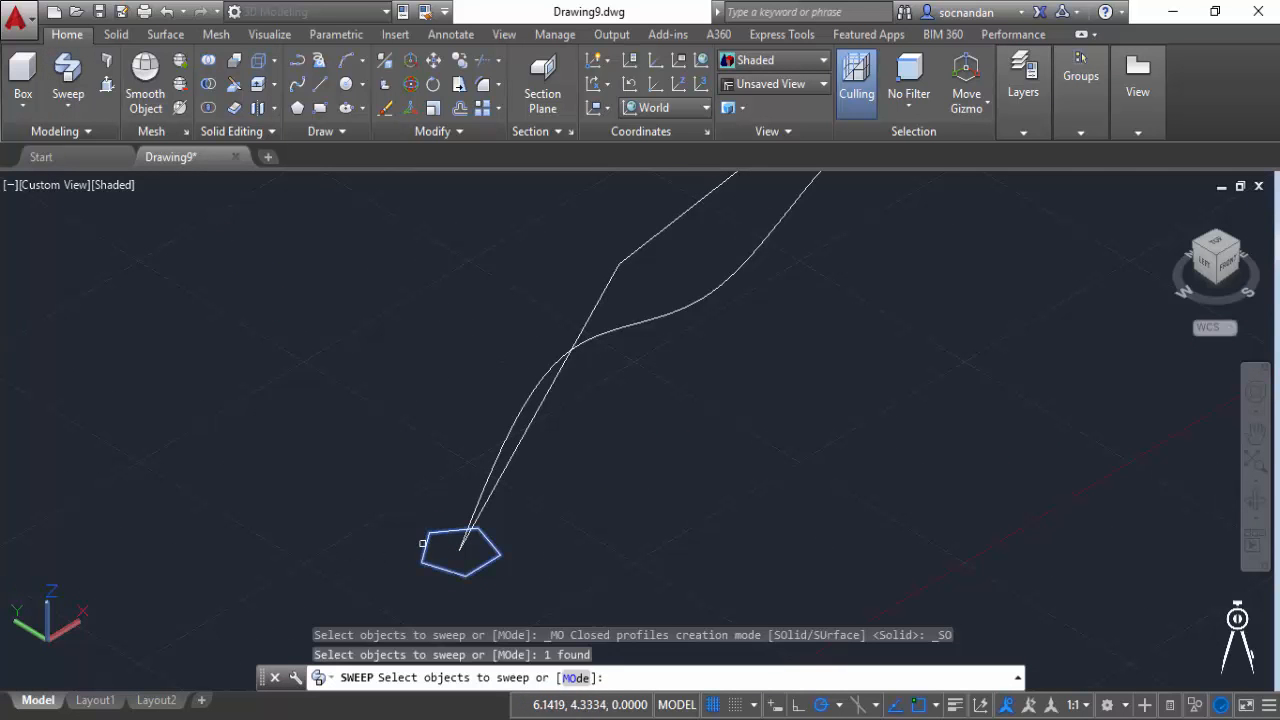
pyautogui.rightClick(410, 432)
pyautogui.click(425, 438)
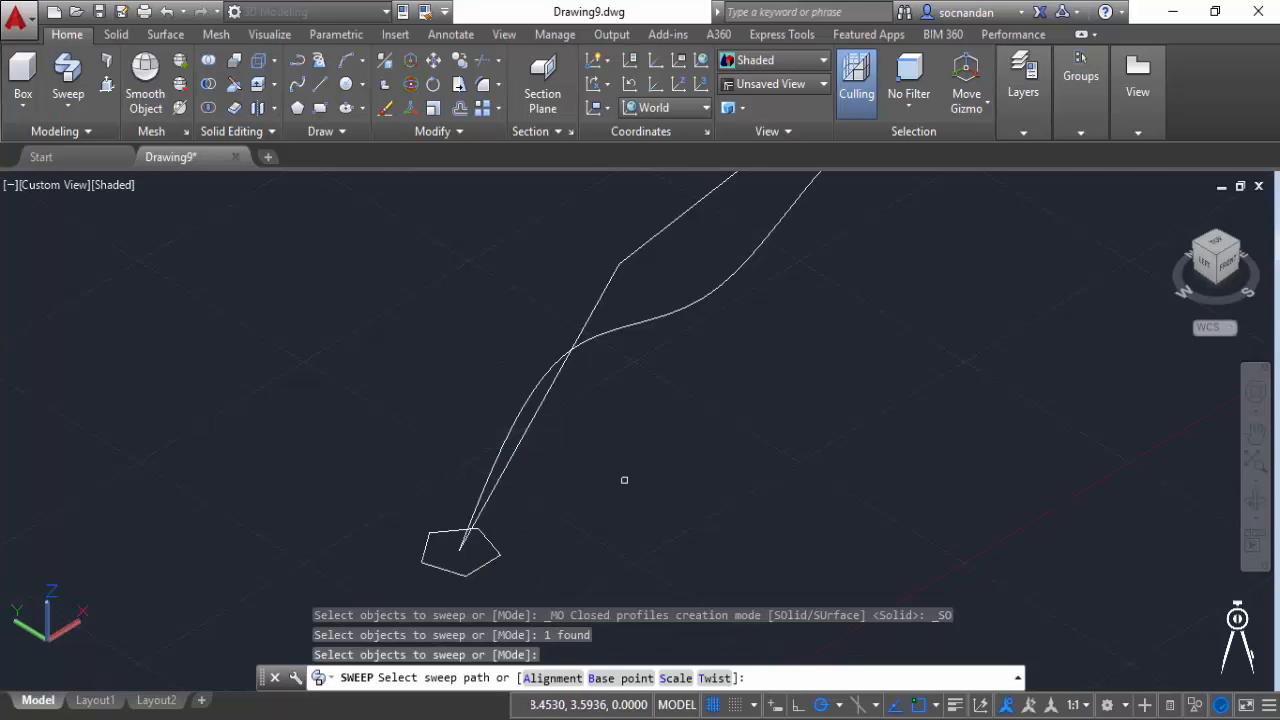
pyautogui.click(668, 316)
pyautogui.click(657, 286)
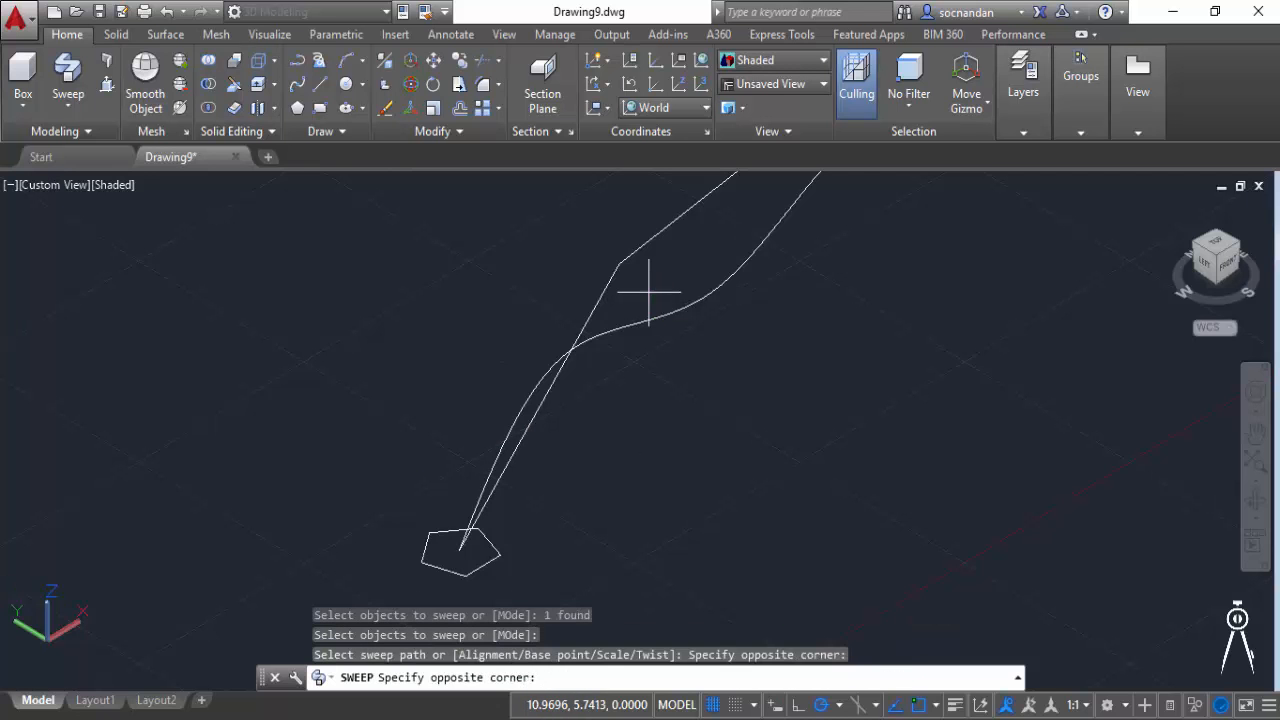
pyautogui.scroll(-3, 600, 277)
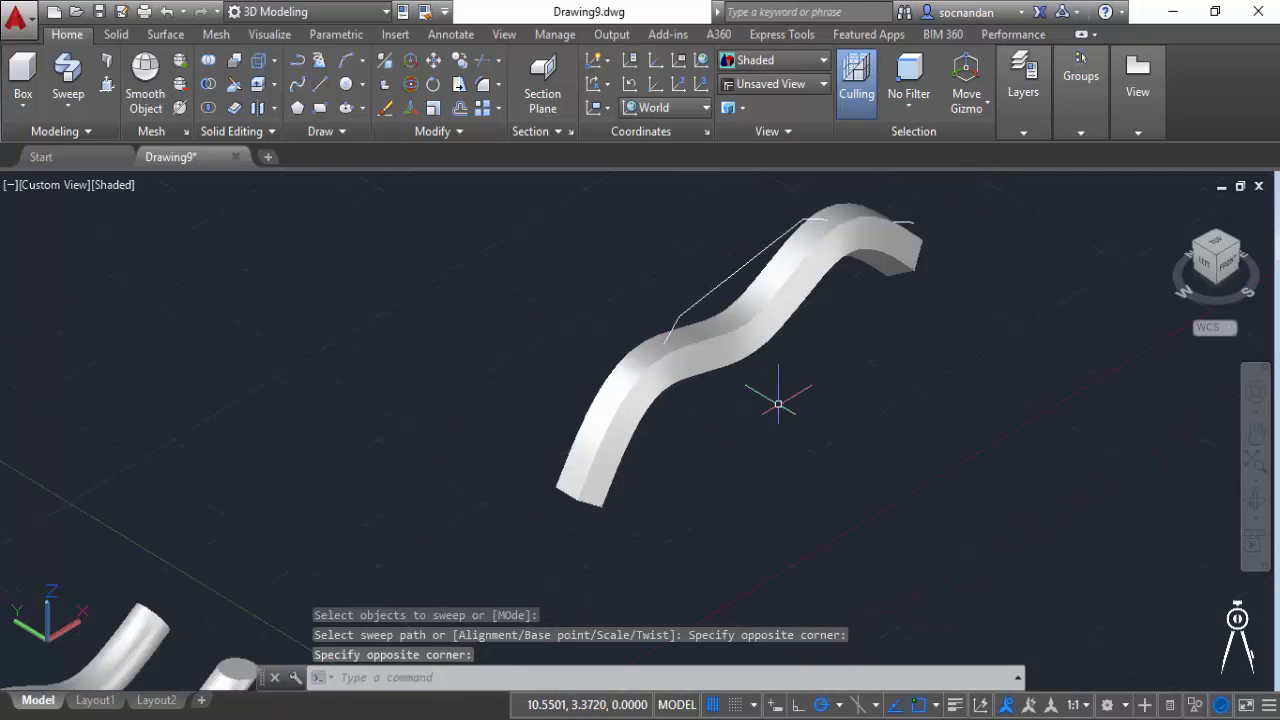
pyautogui.keyDown('shift'); pyautogui.moveTo(600, 277); pyautogui.dragTo(520, 250, button='middle'); pyautogui.keyUp('shift')
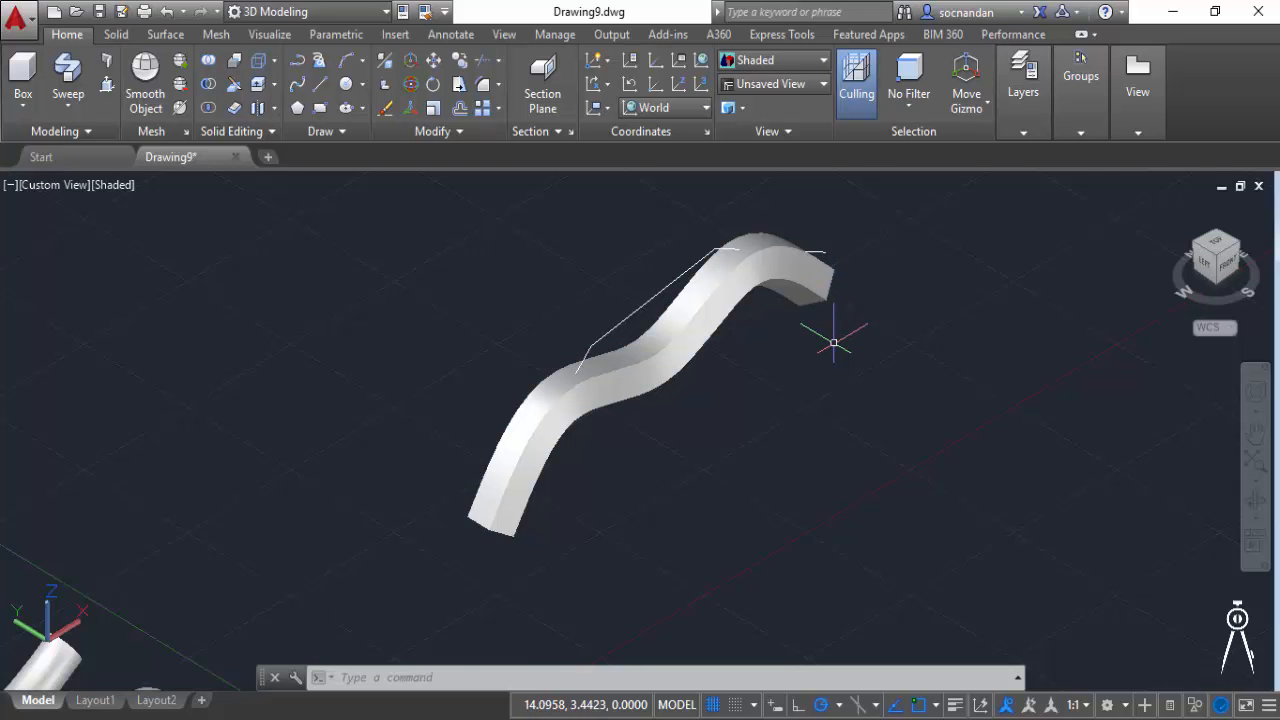
# - Undo the default sweep of the pentagon to restore the profile and its curved path
pyautogui.hotkey('ctrl', 'z')
pyautogui.hotkey('ctrl', 'z')
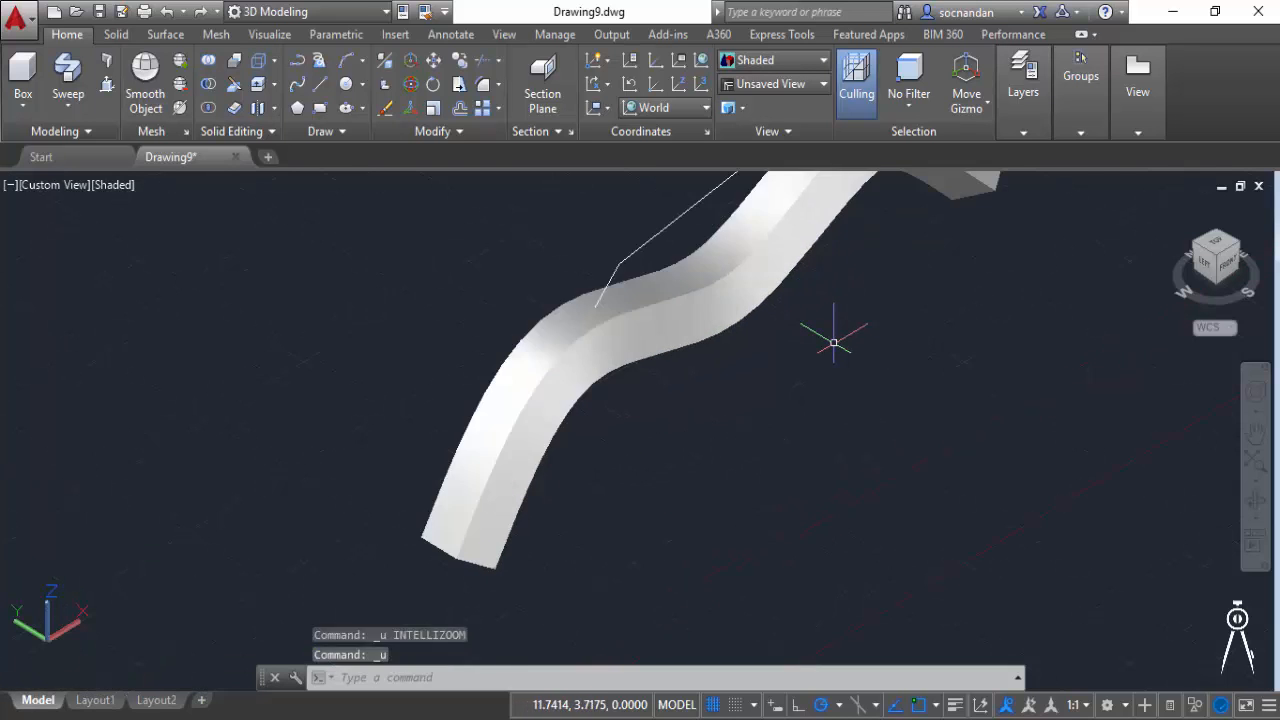
pyautogui.hotkey('ctrl', 'z')
# - Sweep the pentagon along the curved path using the Scale option with a factor of 0.5
pyautogui.scroll(-2, 801, 373)
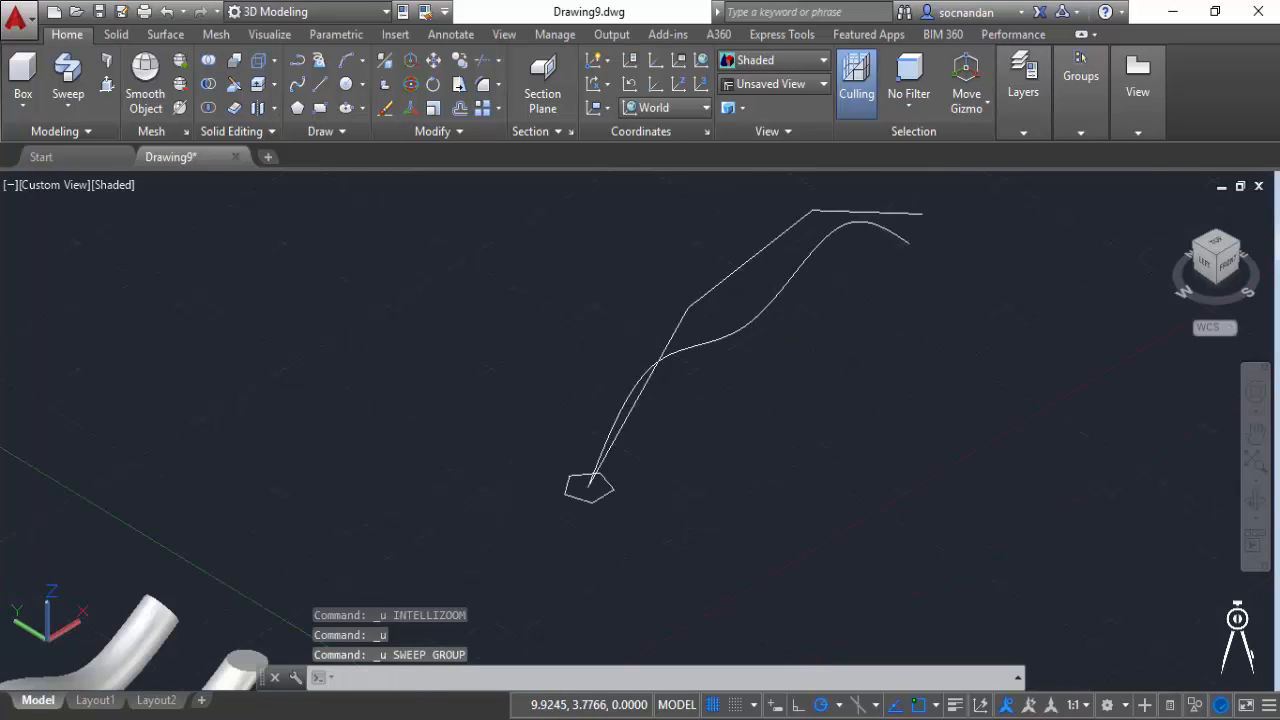
pyautogui.moveTo(743, 400); pyautogui.dragTo(655, 422, button='middle')
pyautogui.click(70, 78)
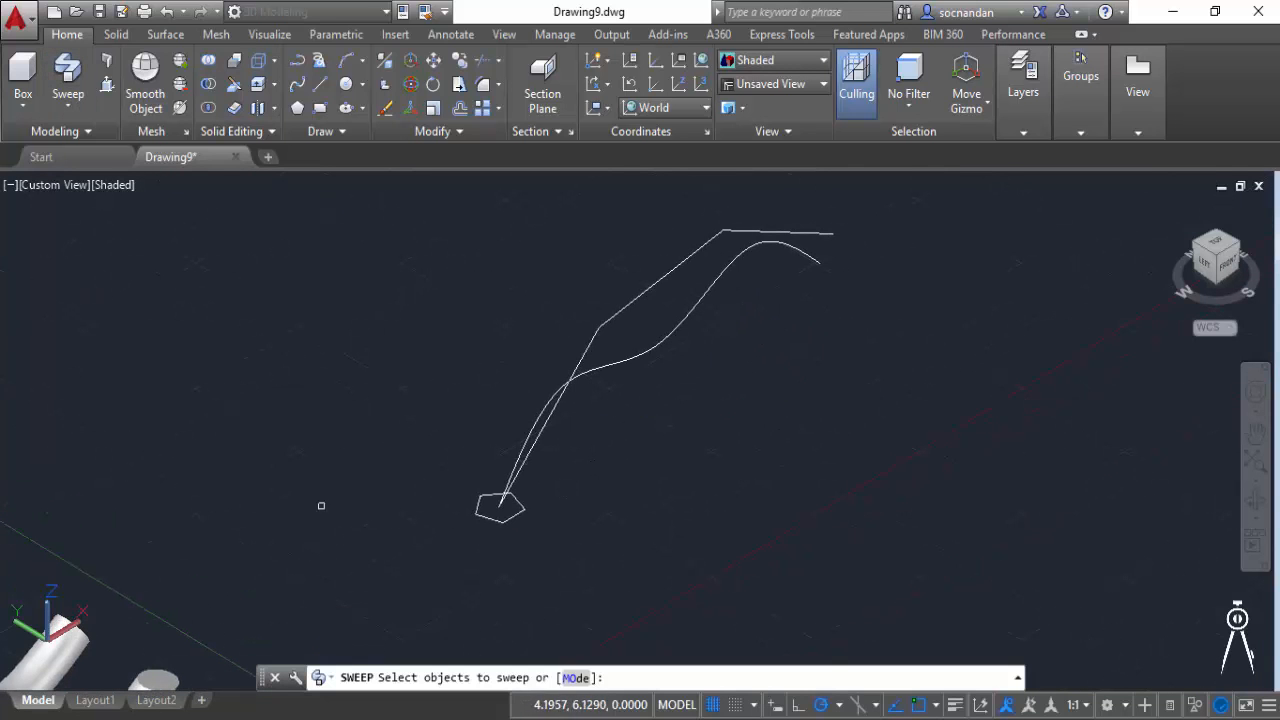
pyautogui.click(482, 517)
pyautogui.rightClick(412, 387)
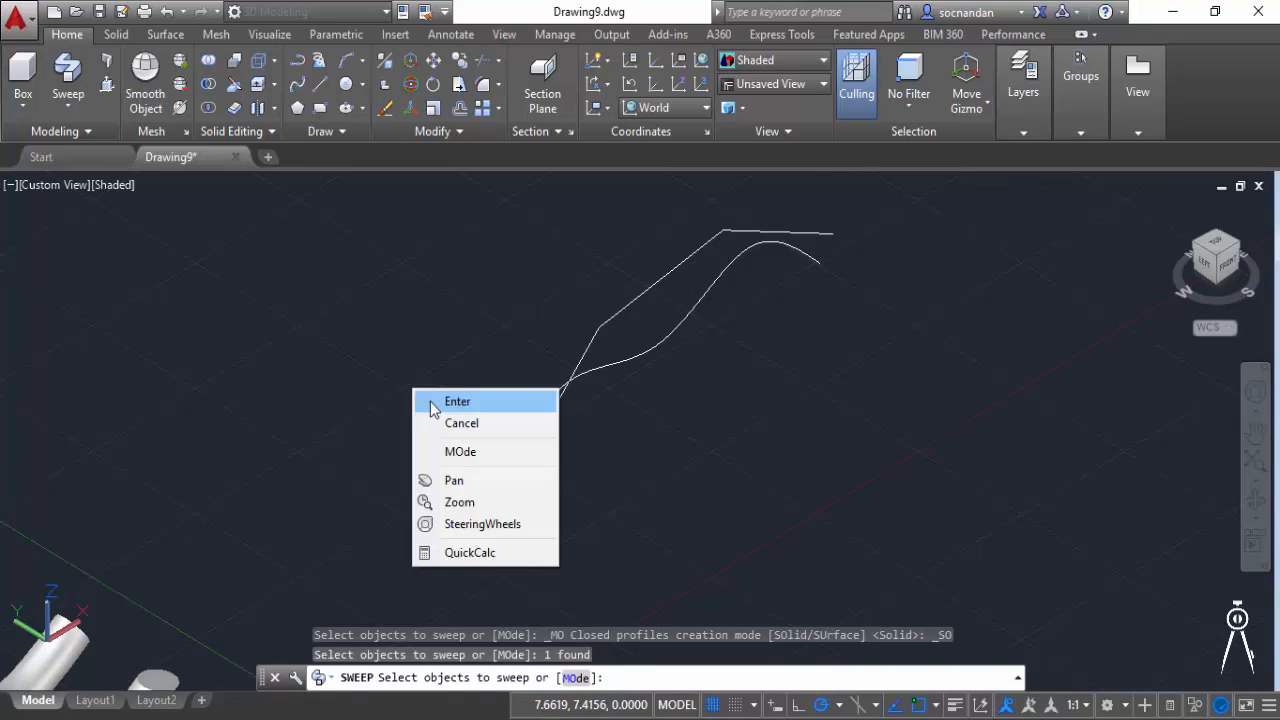
pyautogui.click(430, 401)
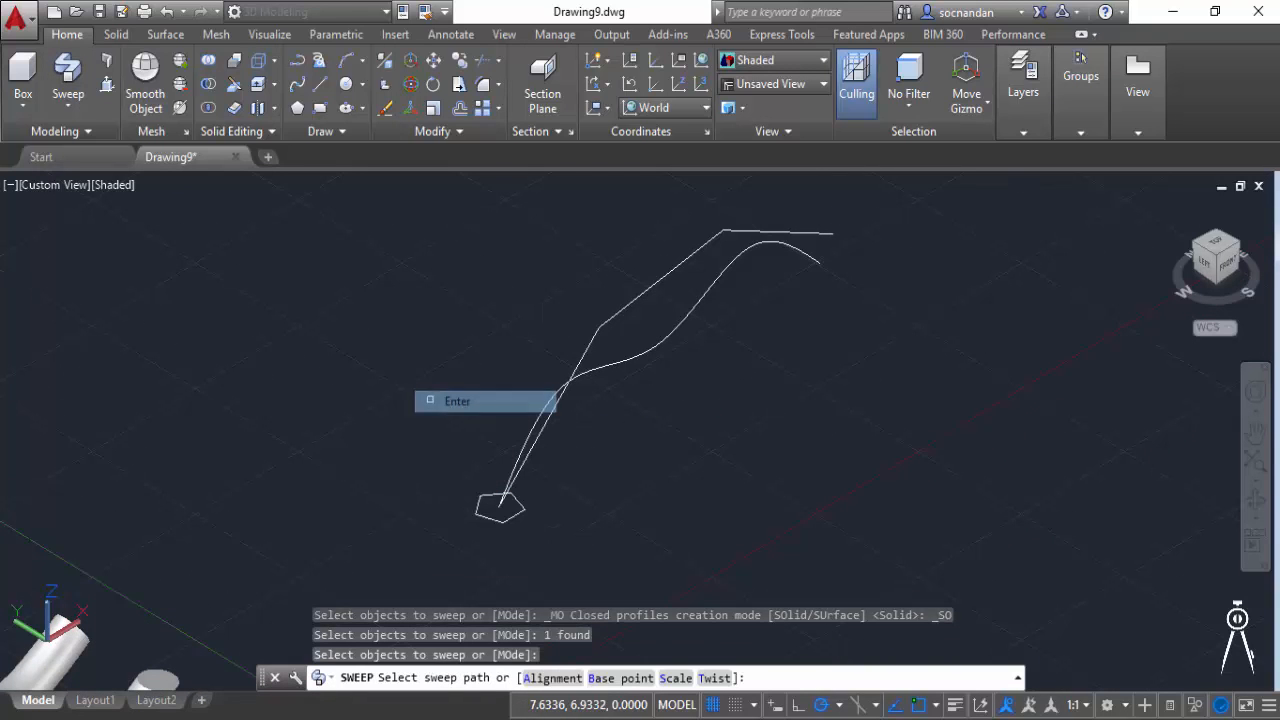
pyautogui.click(676, 679)
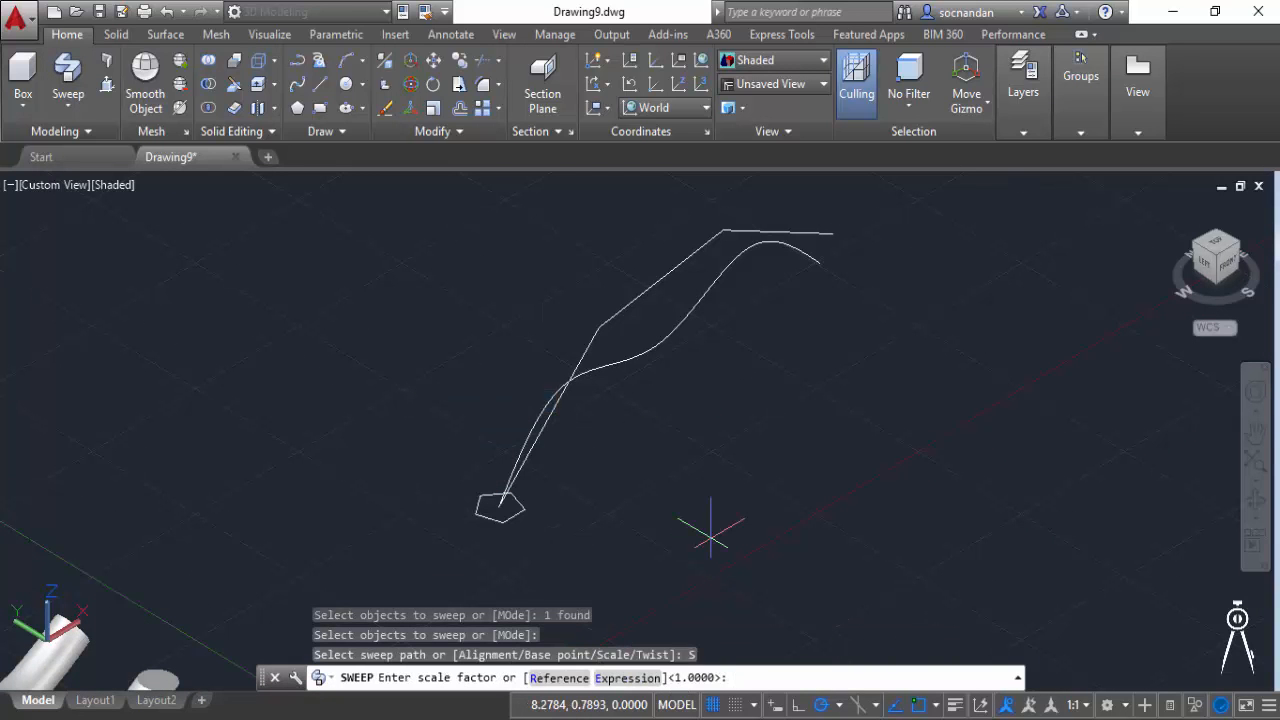
pyautogui.write('0.5')
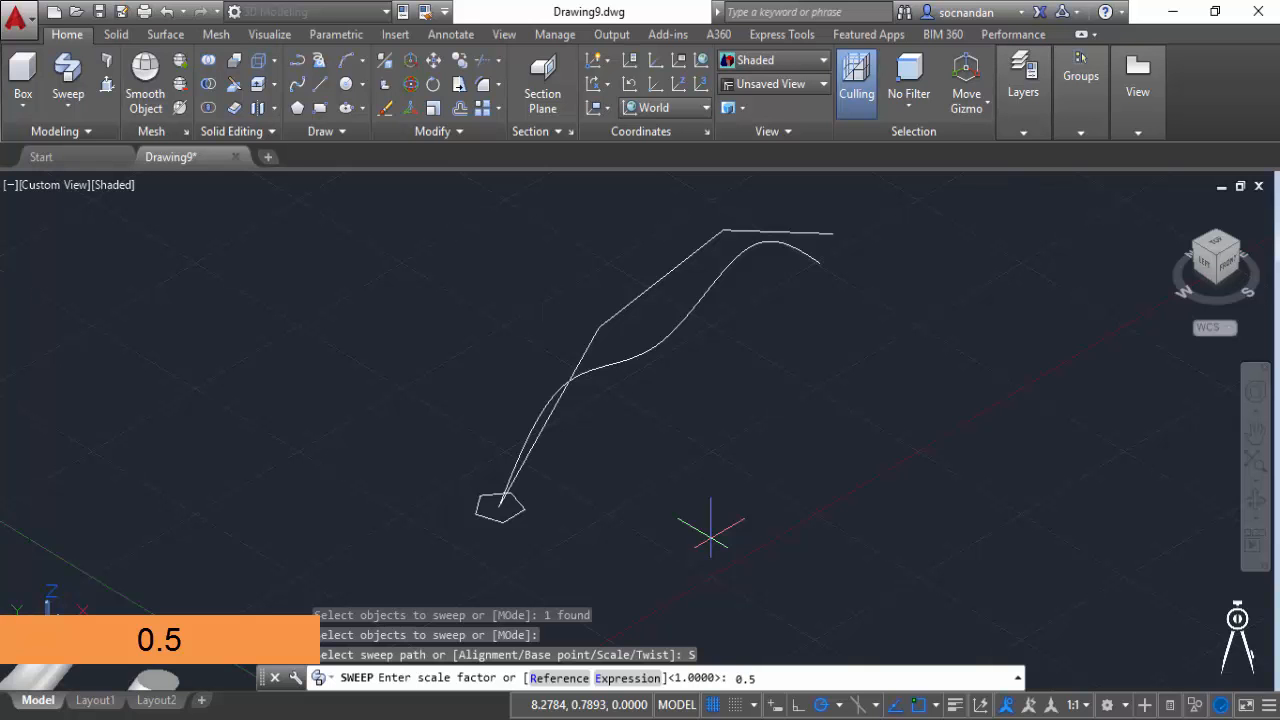
pyautogui.press('Return')
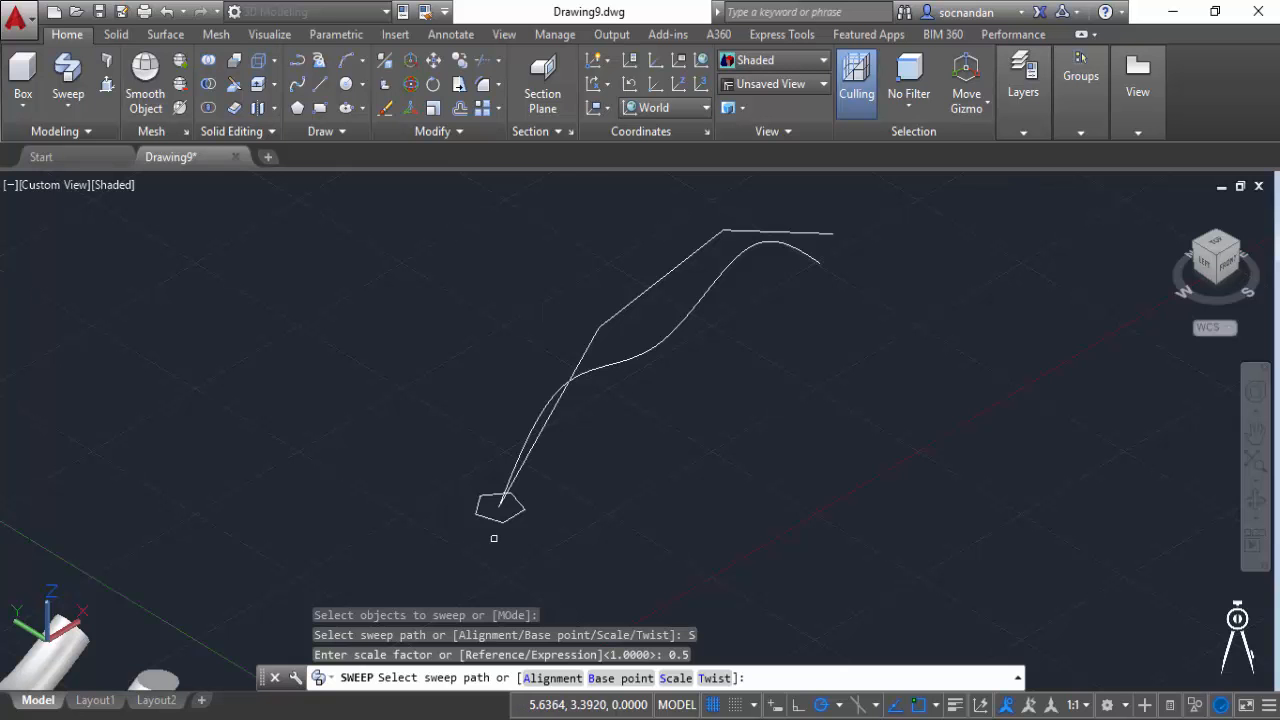
pyautogui.click(544, 423)
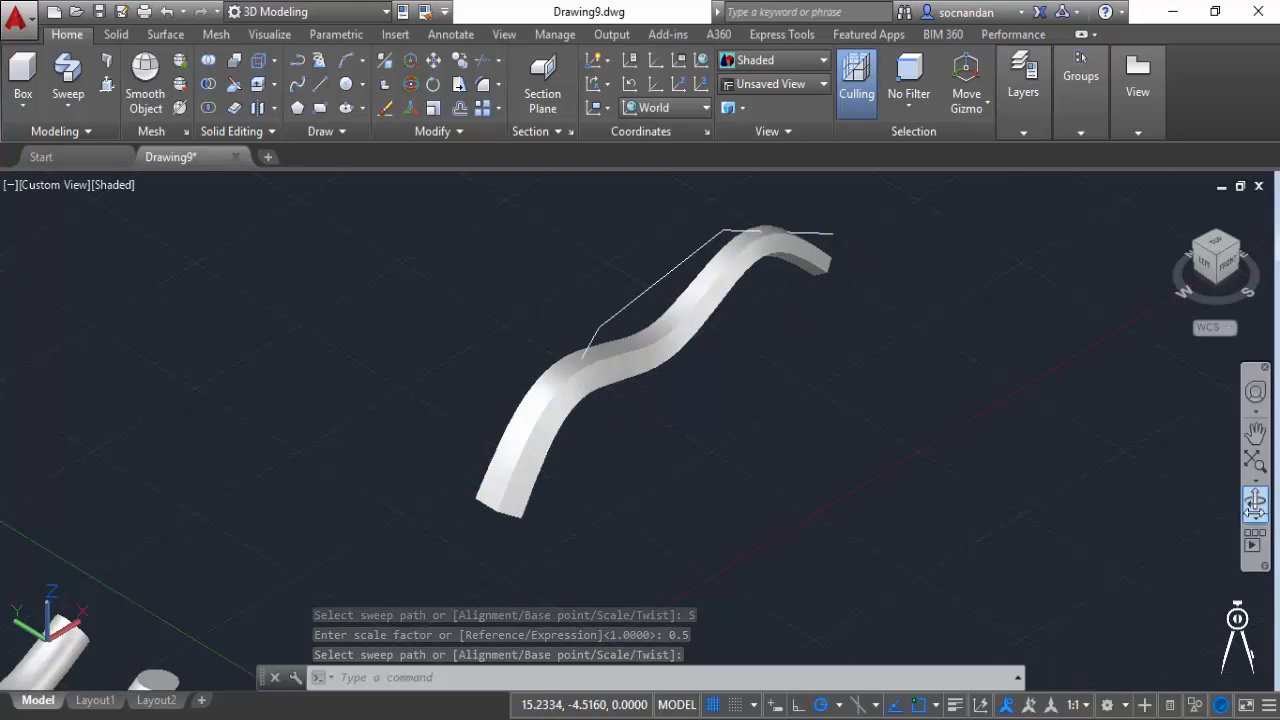
# - Inspect the tapered pentagonal solid from another angle and undo the scaled sweep
pyautogui.click(1253, 500)
pyautogui.moveTo(568, 483); pyautogui.dragTo(770, 386)
pyautogui.moveTo(473, 334); pyautogui.dragTo(560, 343)
pyautogui.rightClick(572, 286)
pyautogui.click(606, 303)
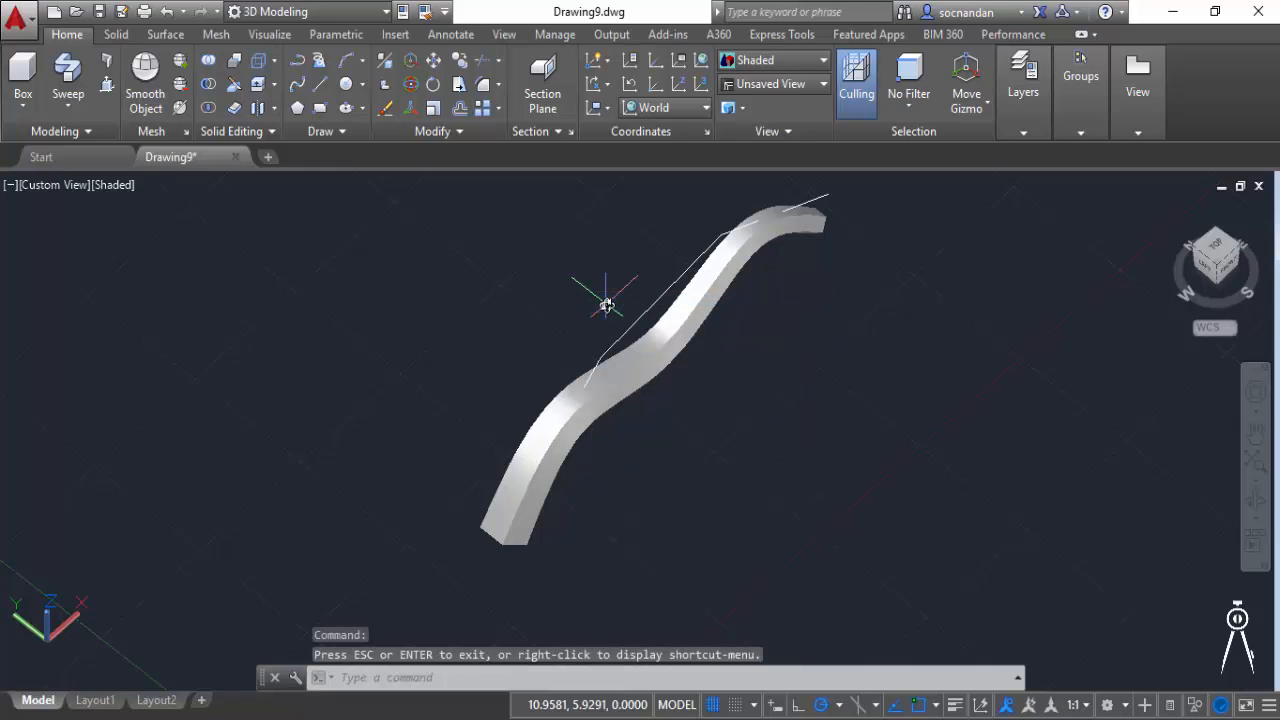
pyautogui.hotkey('ctrl', 'z')
pyautogui.hotkey('ctrl', 'z')
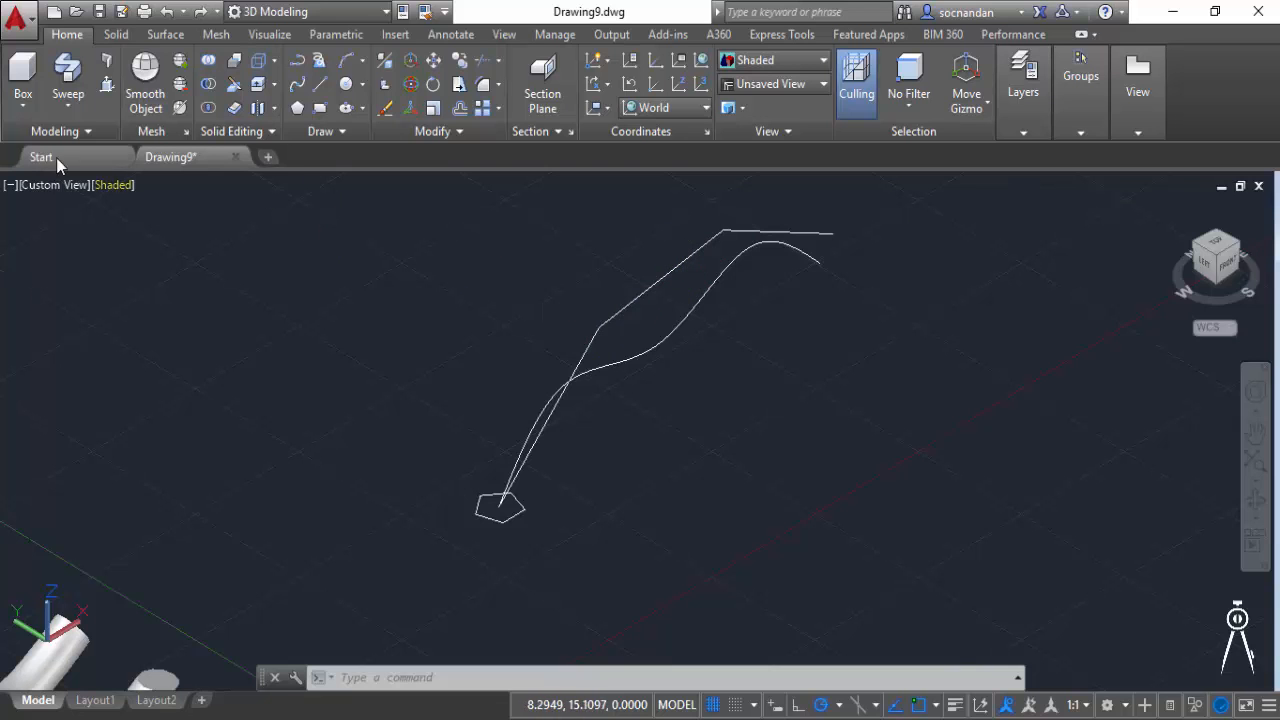
# - Sweep the pentagon along the straight-segment path with the default options
pyautogui.click(68, 72)
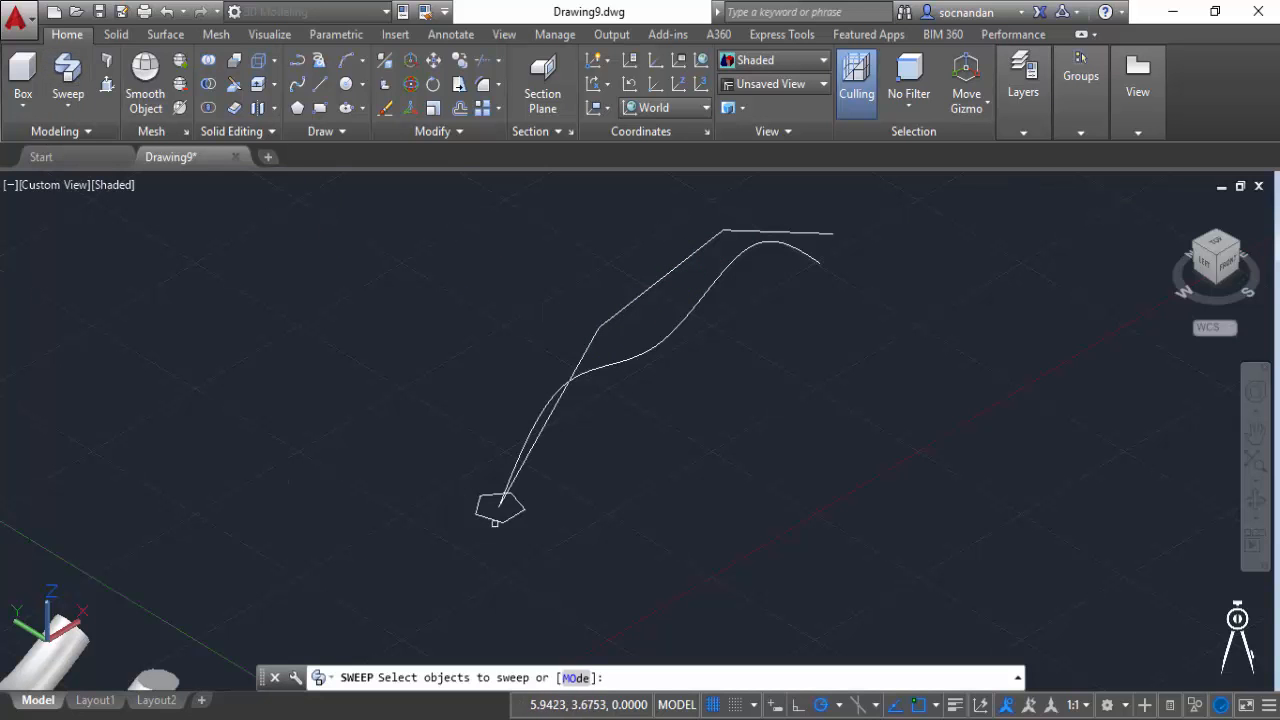
pyautogui.click(495, 528)
pyautogui.rightClick(414, 466)
pyautogui.click(450, 477)
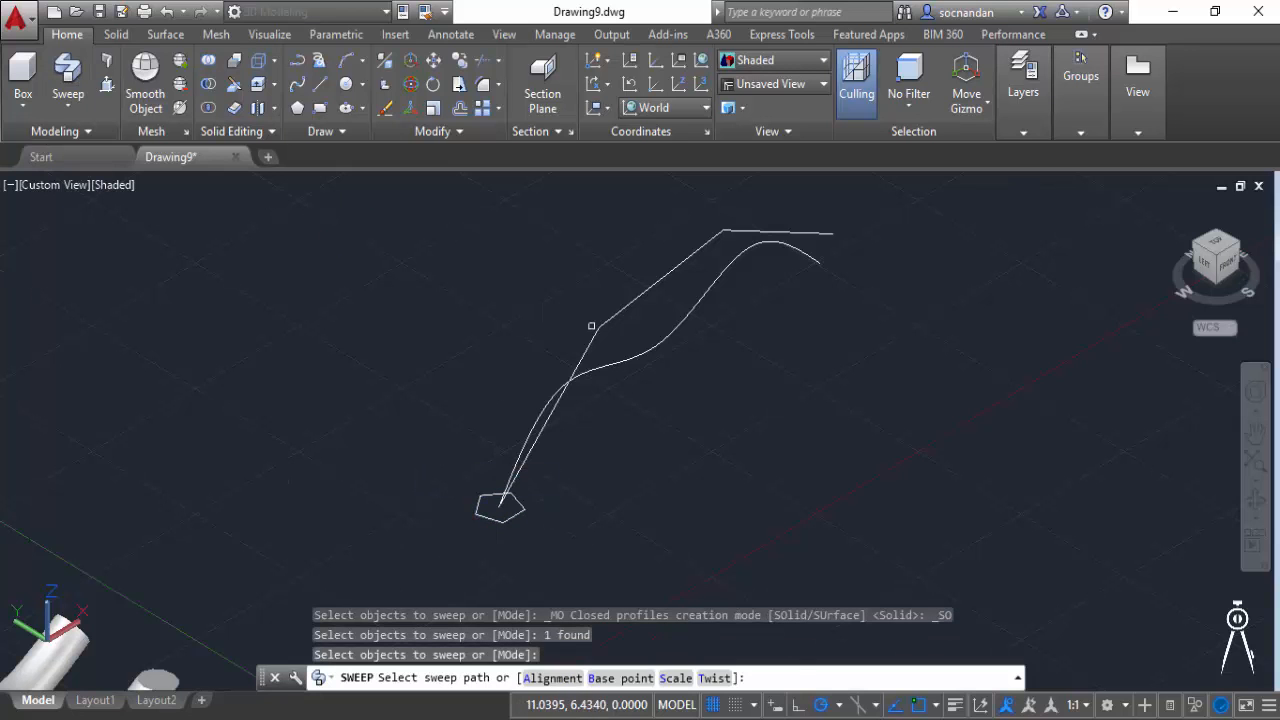
pyautogui.click(626, 302)
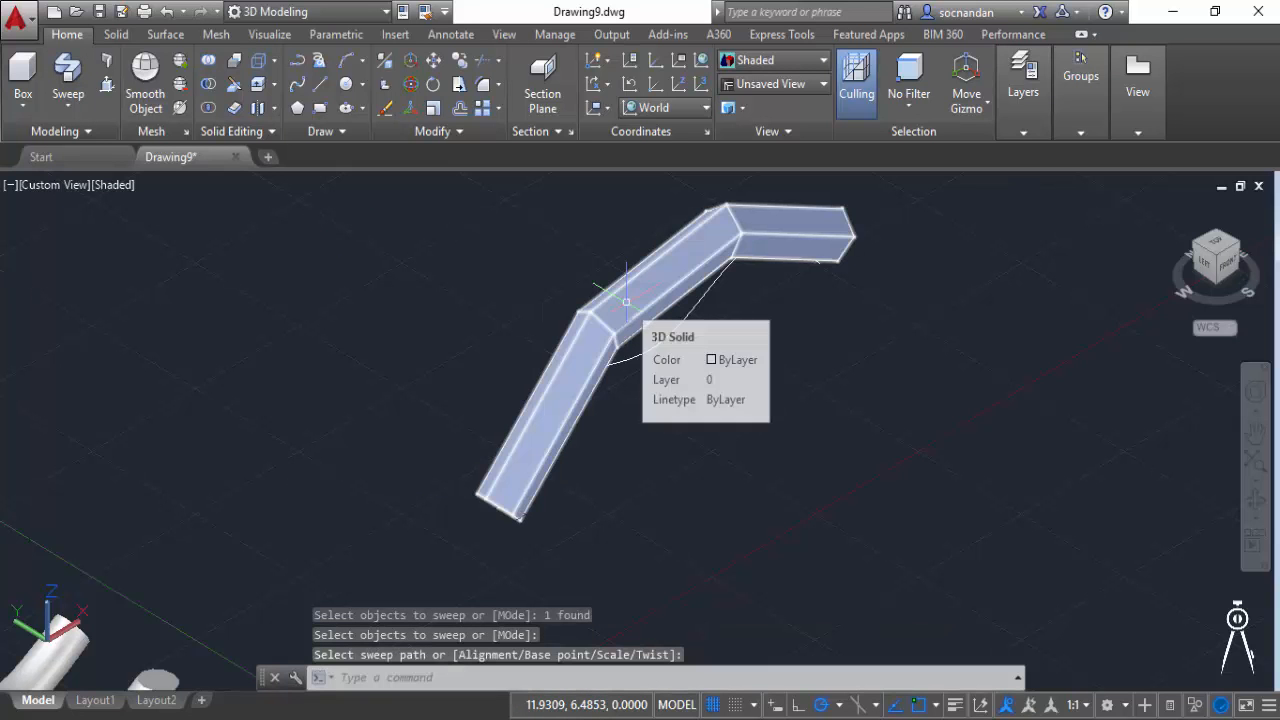
# - Inspect the solid swept along the straight segments from another angle and undo that sweep
pyautogui.click(1252, 502)
pyautogui.moveTo(634, 414)
pyautogui.mouseDown()
pyautogui.moveTo(543, 306)
pyautogui.moveTo(596, 382)
pyautogui.moveTo(632, 406)
pyautogui.mouseUp()
pyautogui.rightClick(704, 343)
pyautogui.click(740, 353)
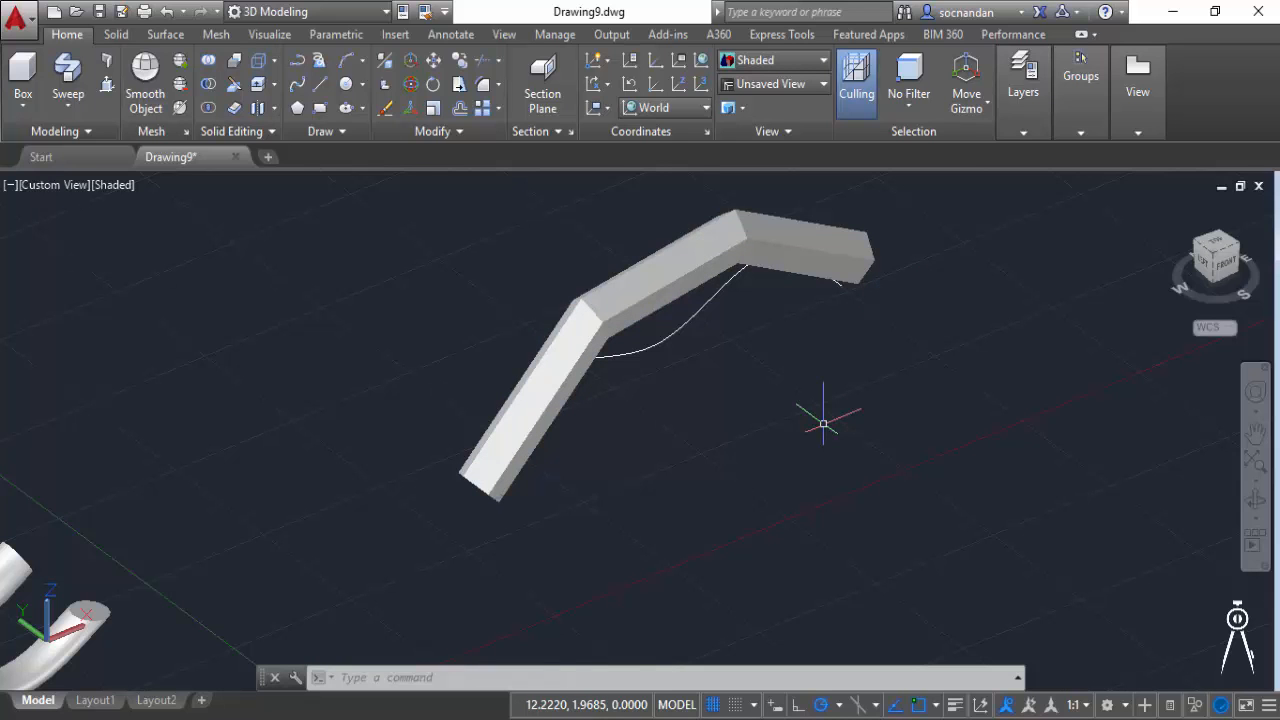
pyautogui.hotkey('ctrl', 'z')
pyautogui.hotkey('ctrl', 'z')
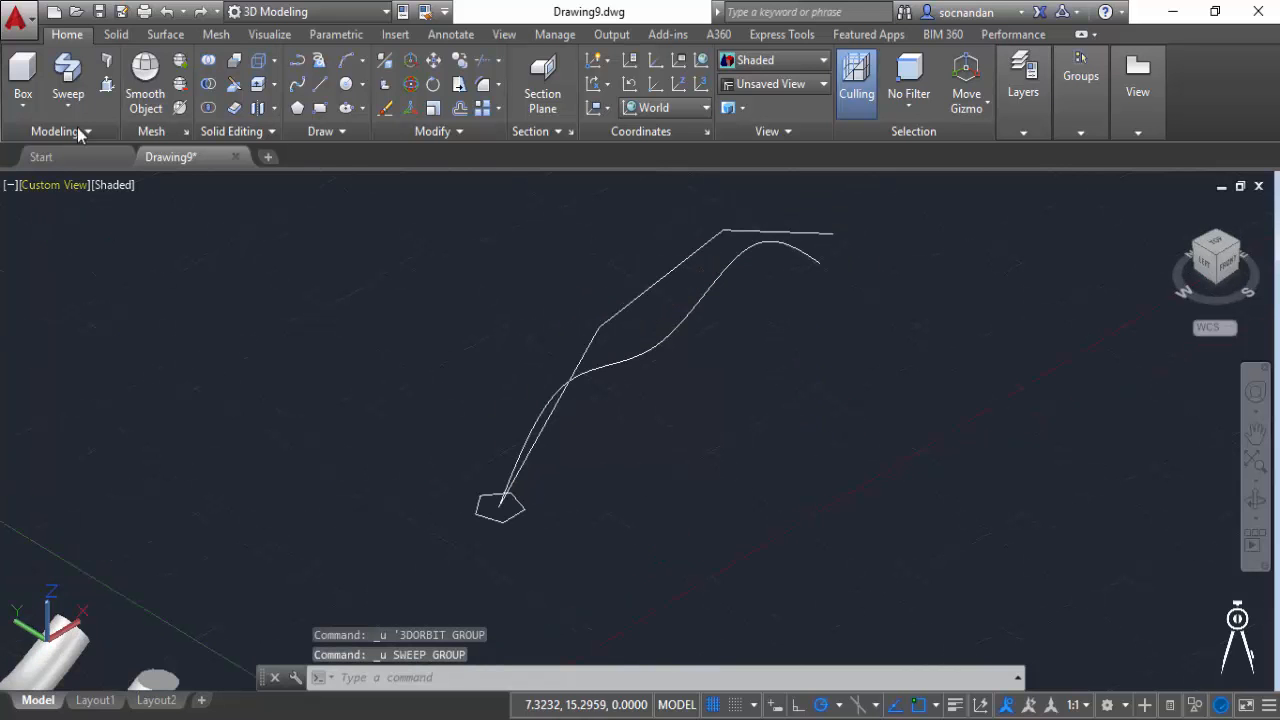
# - Sweep the pentagon along the curved path with a twist angle of 400, and undo the twisted sweep
pyautogui.click(67, 72)
pyautogui.click(477, 508)
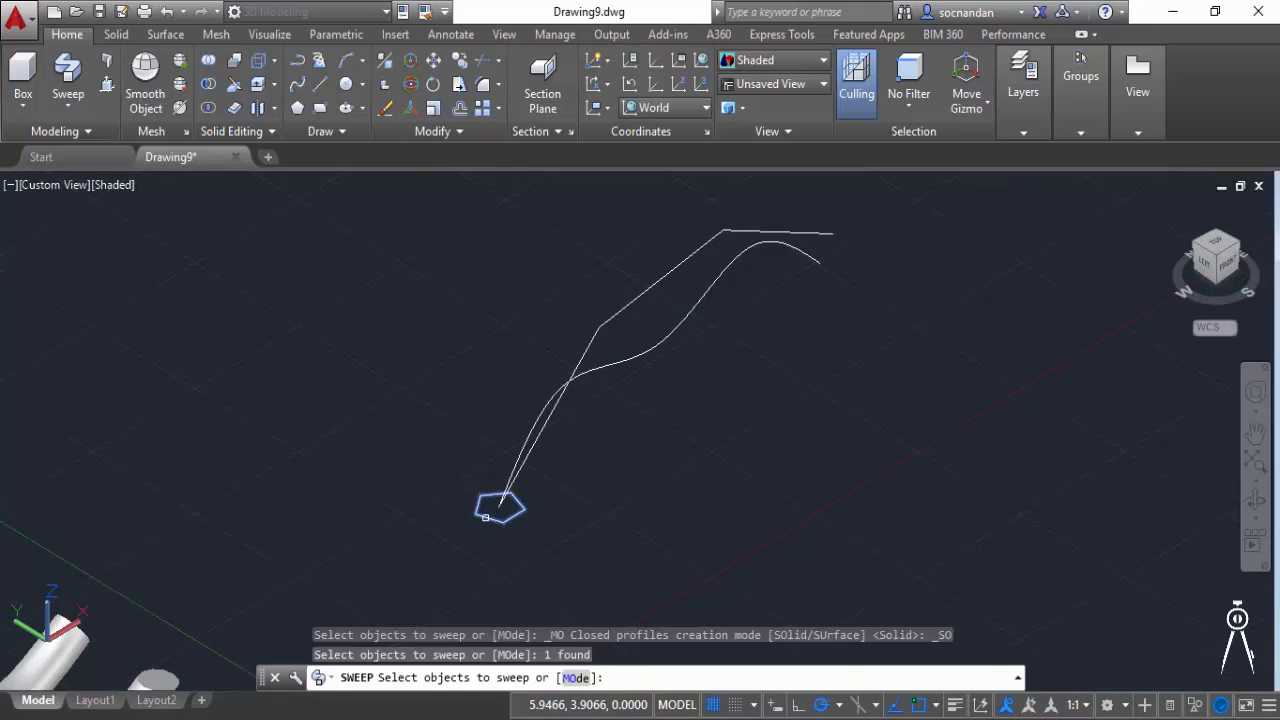
pyautogui.rightClick(421, 416)
pyautogui.click(465, 430)
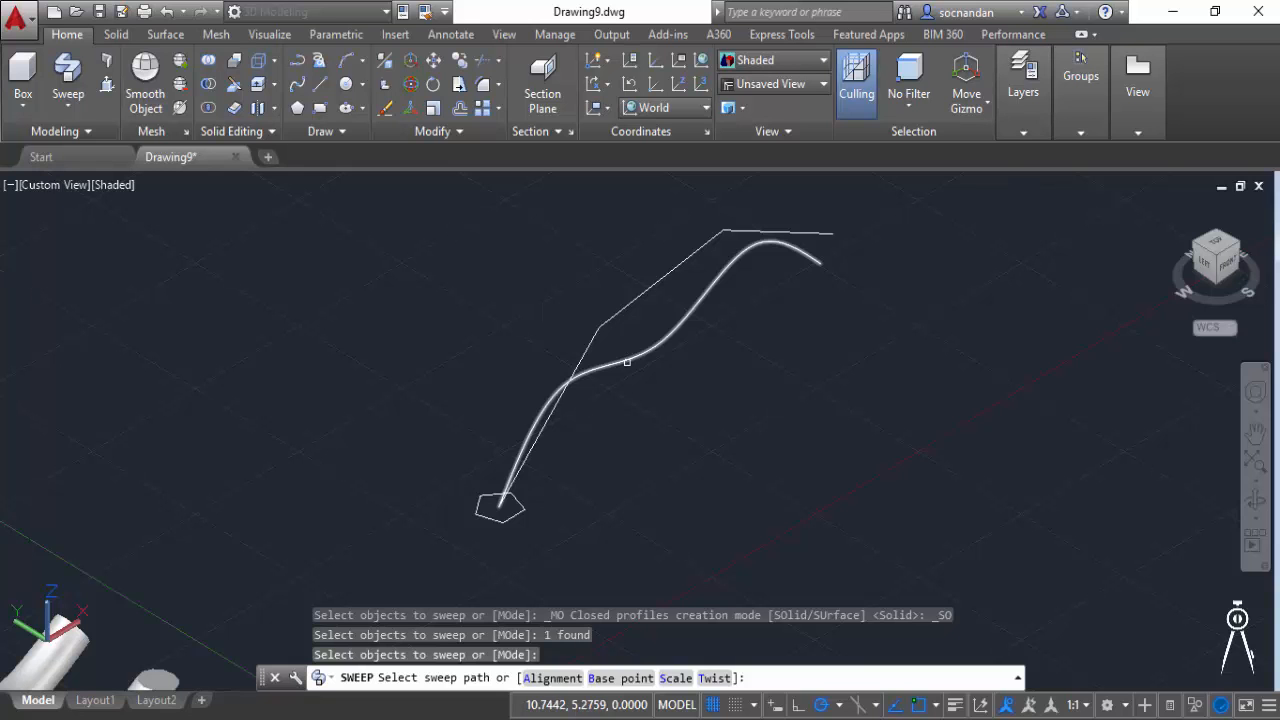
pyautogui.click(714, 678)
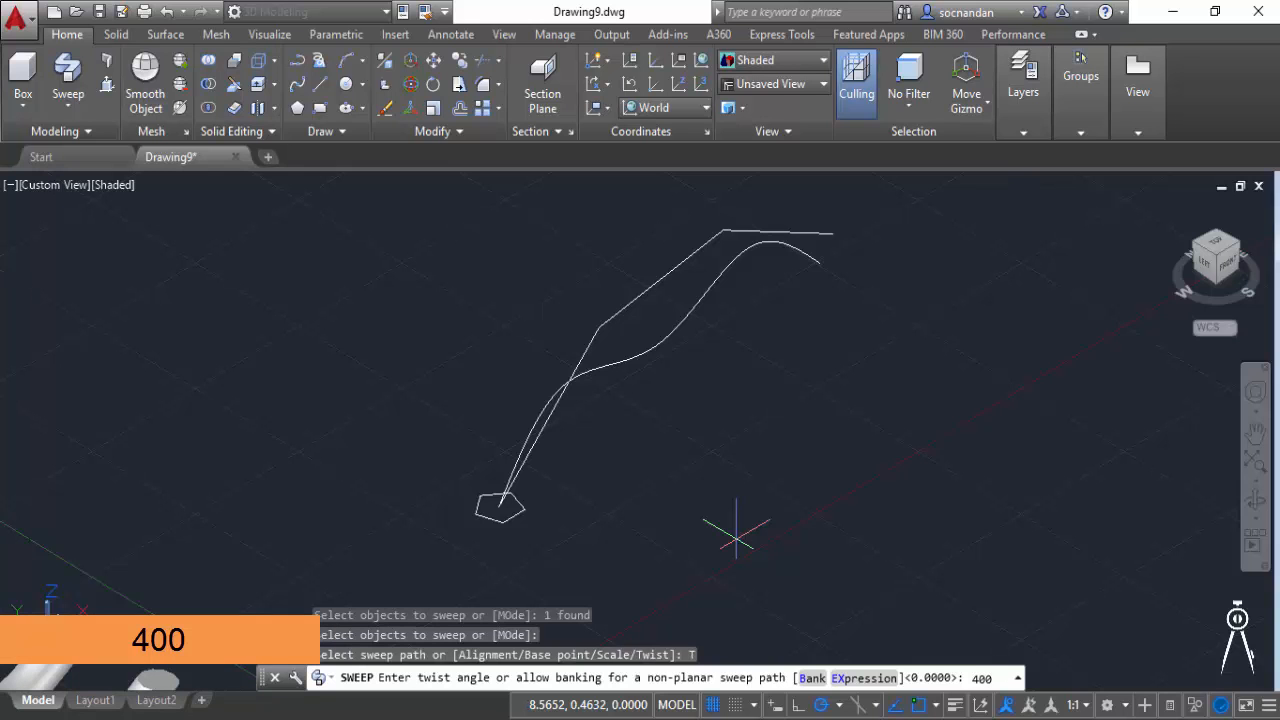
pyautogui.press('Return')
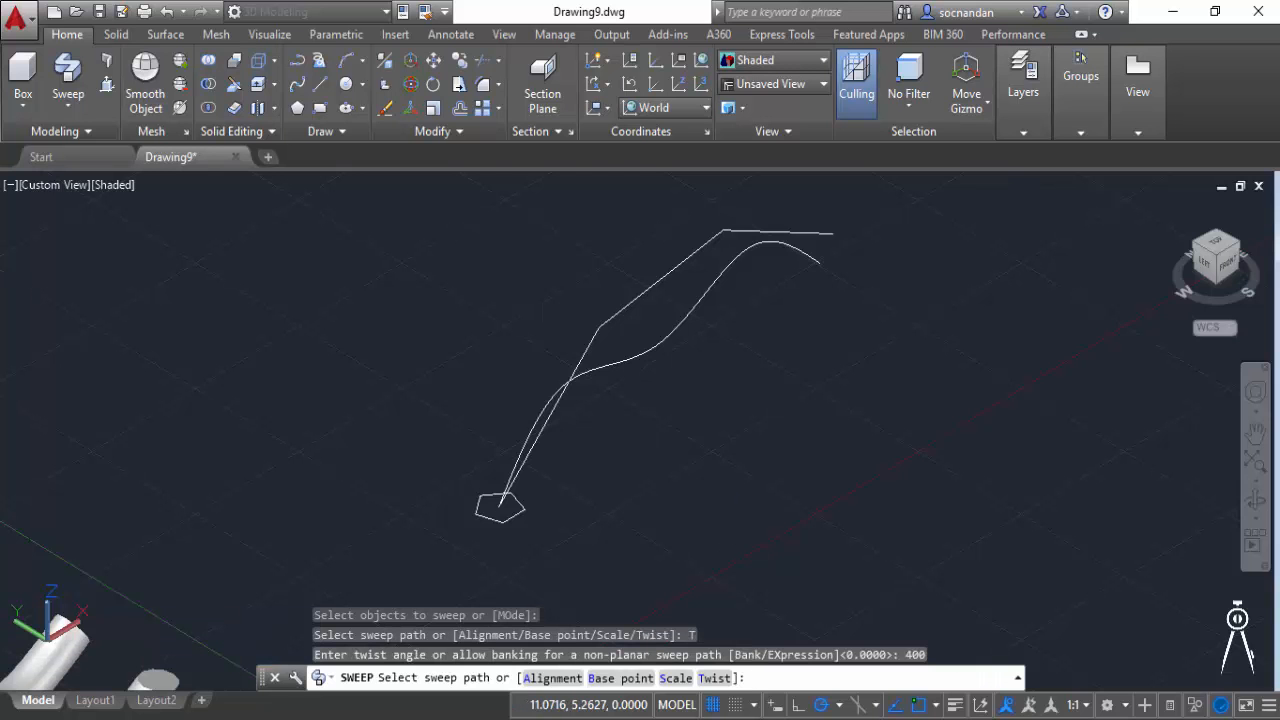
pyautogui.click(642, 354)
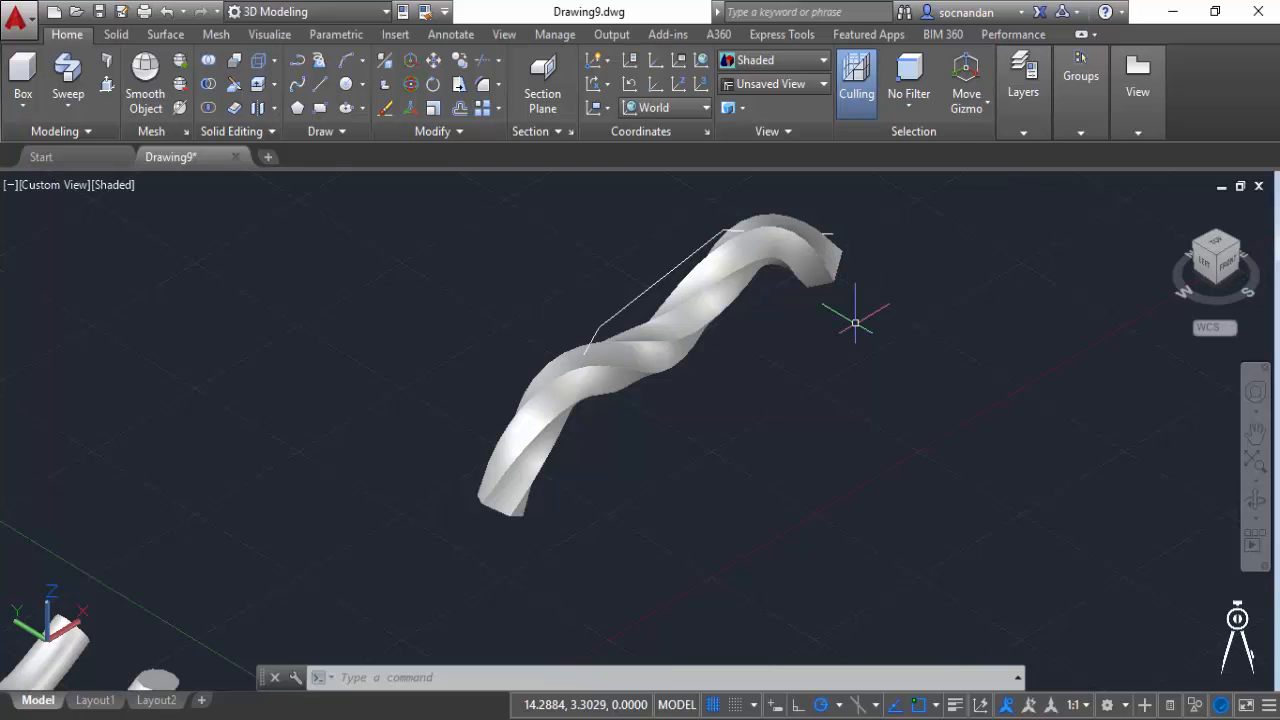
pyautogui.hotkey('ctrl', 'z')
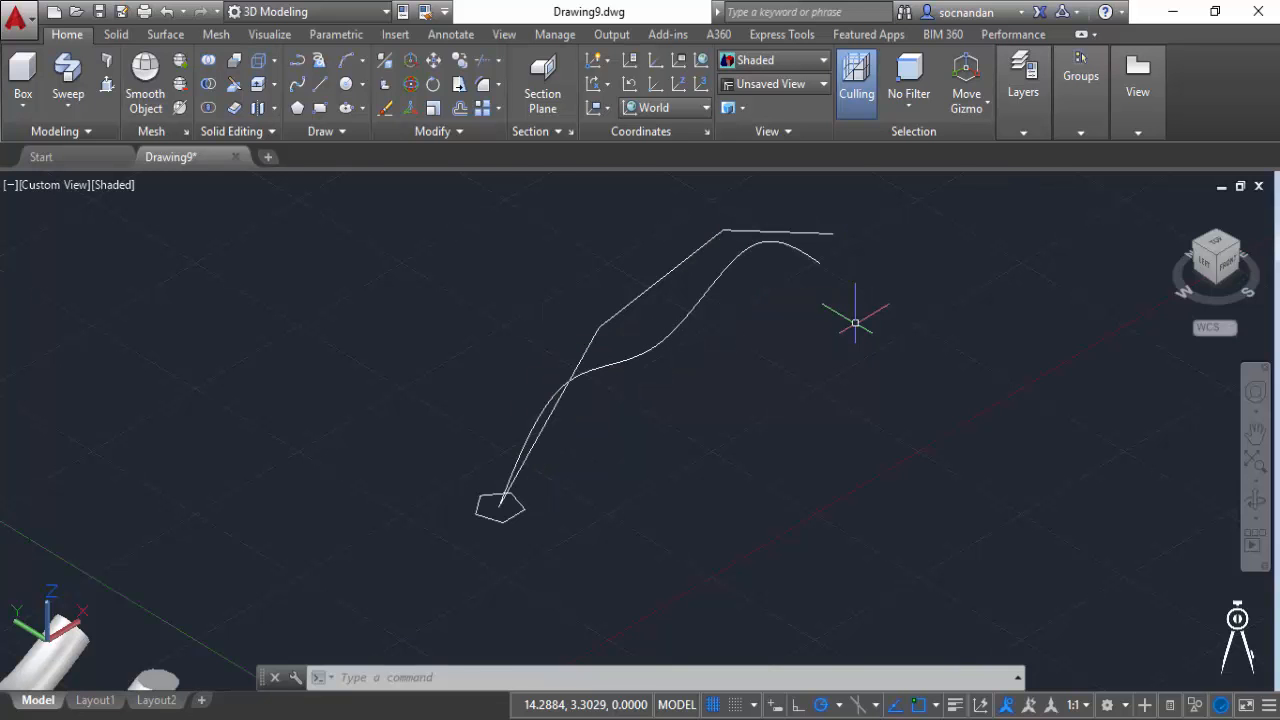
# - Sweep the pentagon along the curved path using the Twist option with an angle of 60
pyautogui.click(68, 72)
pyautogui.click(477, 504)
pyautogui.rightClick(435, 404)
pyautogui.click(460, 416)
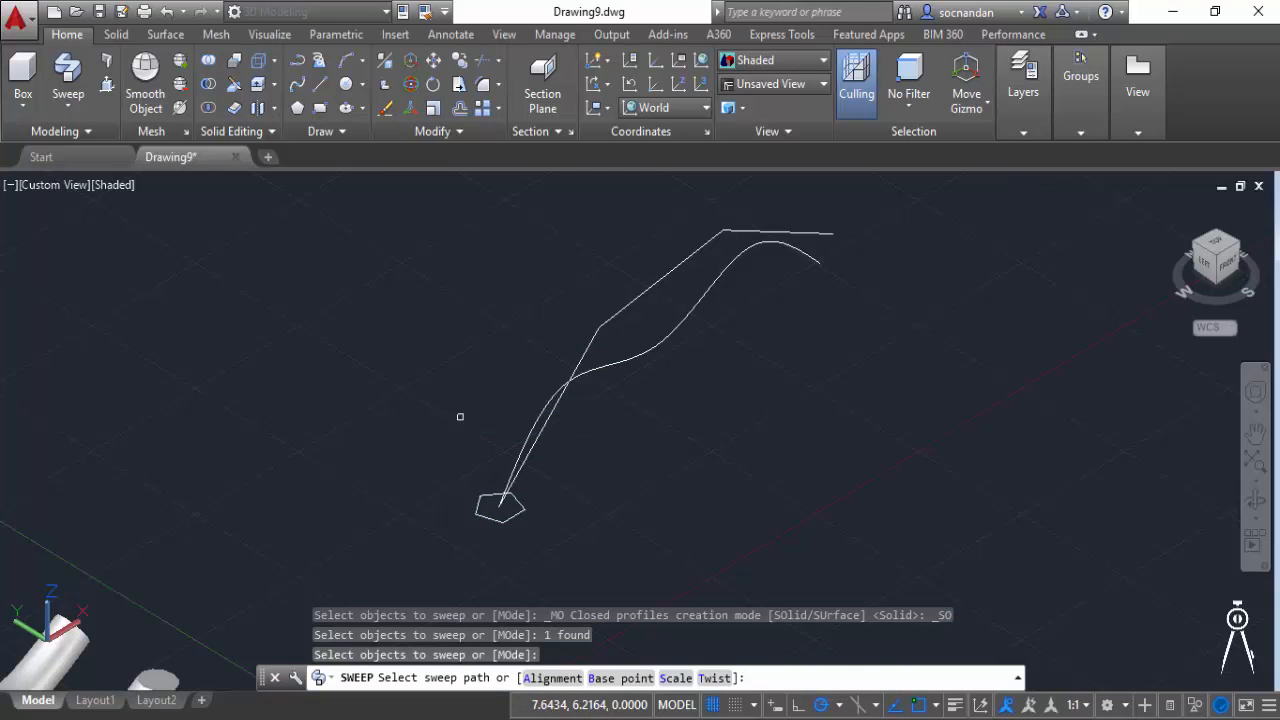
pyautogui.click(714, 678)
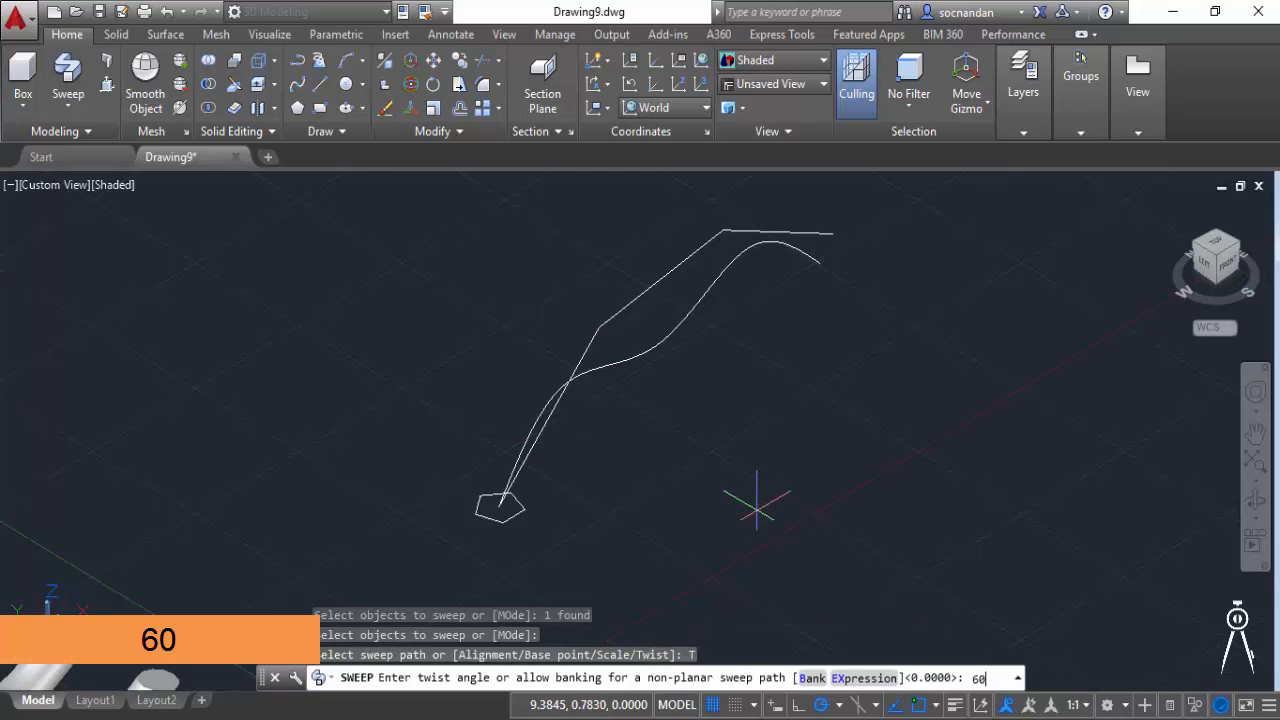
pyautogui.press('Return')
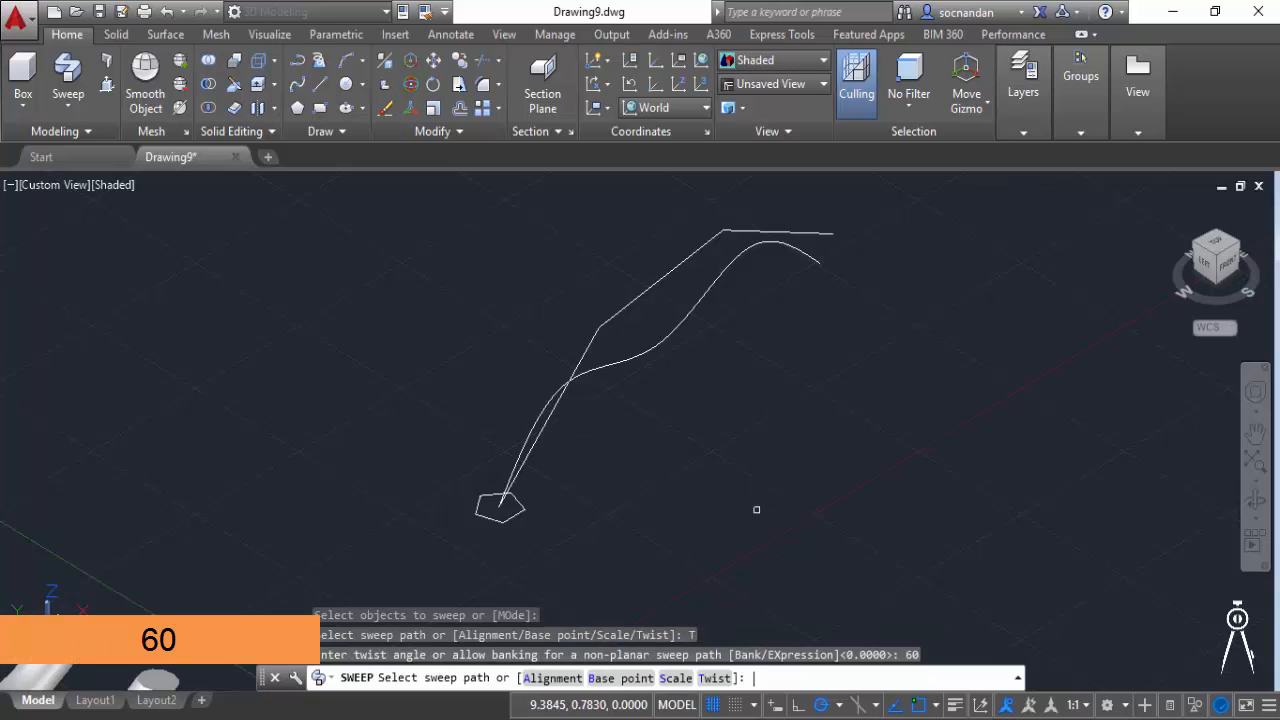
pyautogui.click(654, 346)
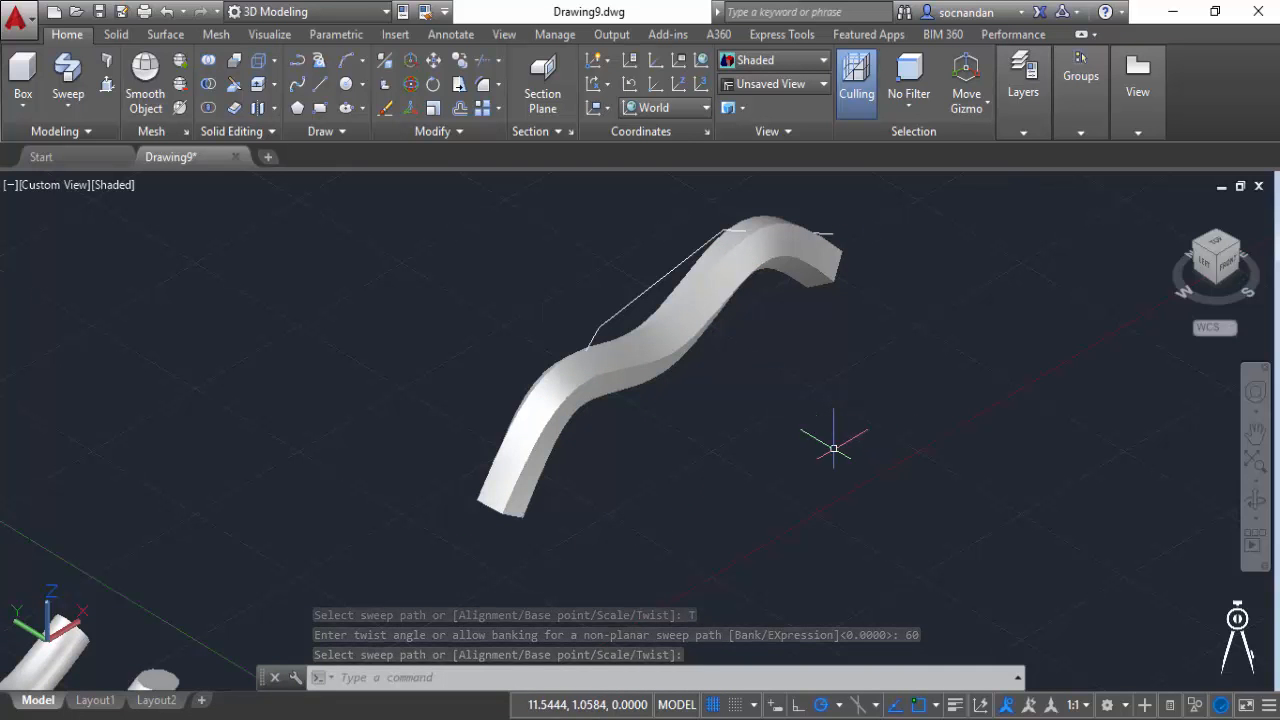
# - Examine the twisted pentagonal solid from several angles with Free Orbit, and bring all swept solids into view
pyautogui.click(1258, 522)
pyautogui.click(1200, 558)
pyautogui.moveTo(800, 423); pyautogui.dragTo(712, 521)
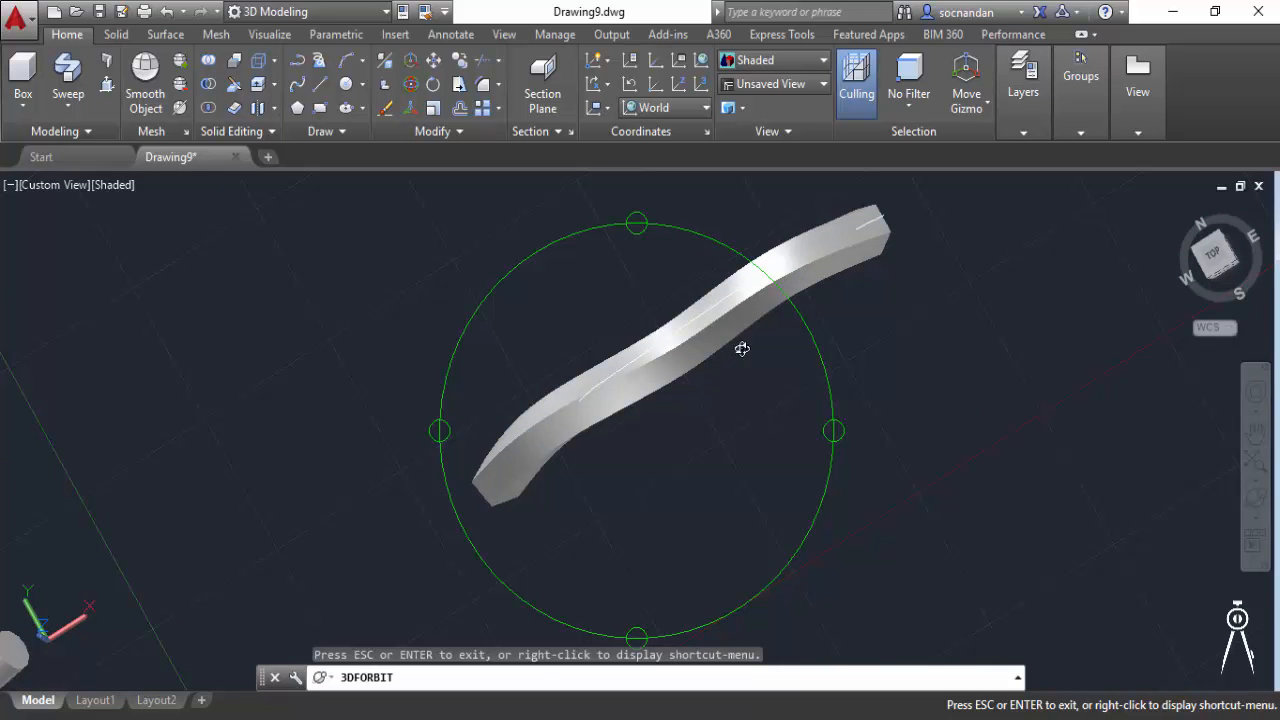
pyautogui.moveTo(694, 272); pyautogui.dragTo(658, 448)
pyautogui.moveTo(775, 407); pyautogui.dragTo(652, 343)
pyautogui.rightClick(652, 343)
pyautogui.click(652, 343)
pyautogui.scroll(-4, 680, 441)
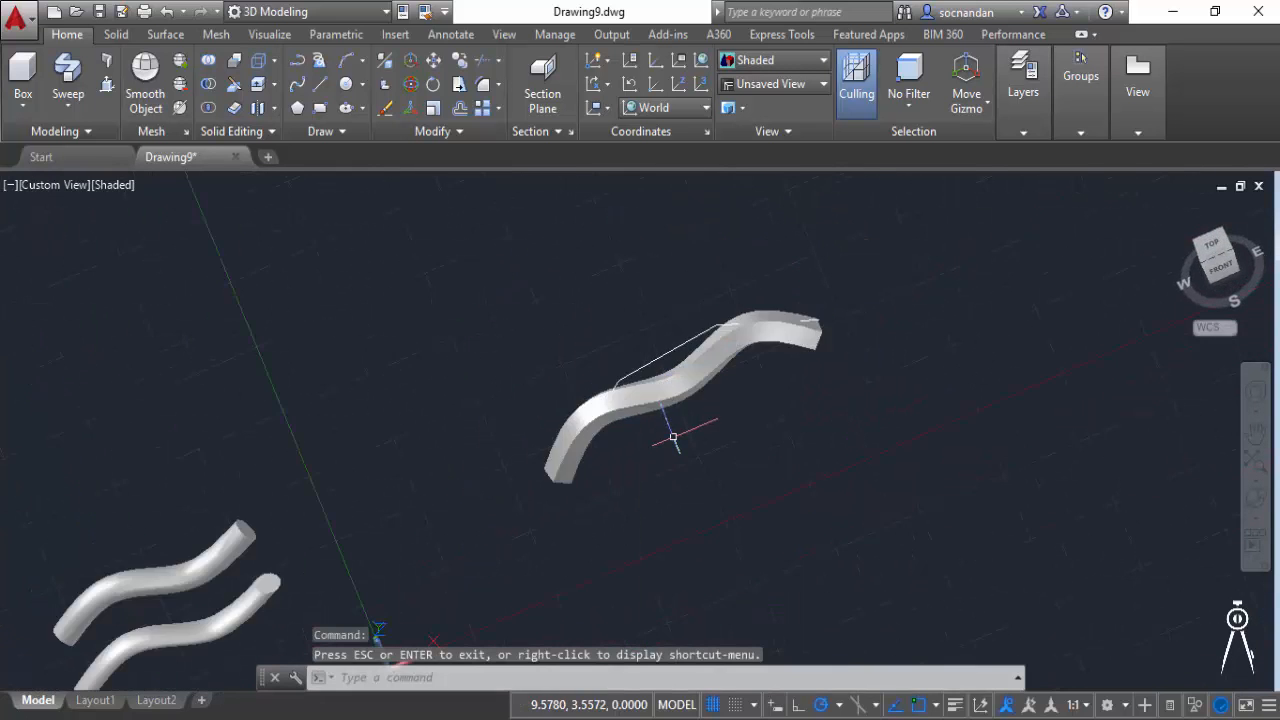
pyautogui.moveTo(680, 441); pyautogui.dragTo(700, 412, button='middle')
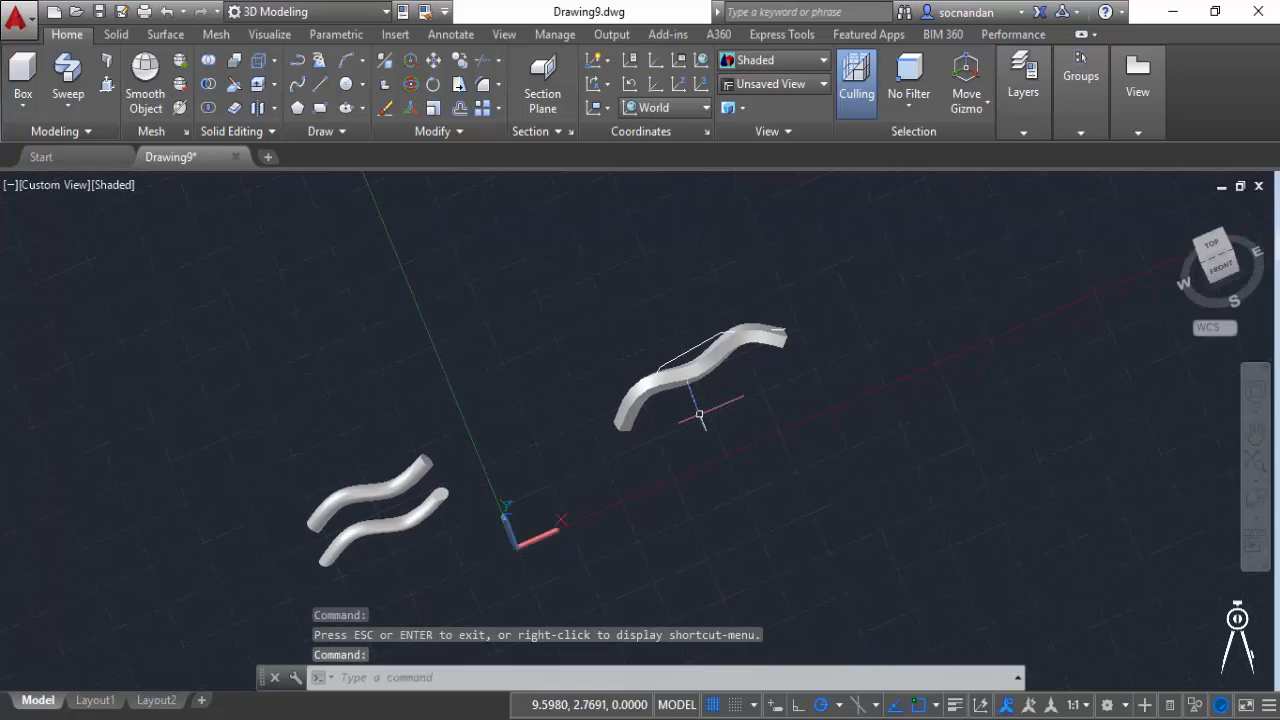